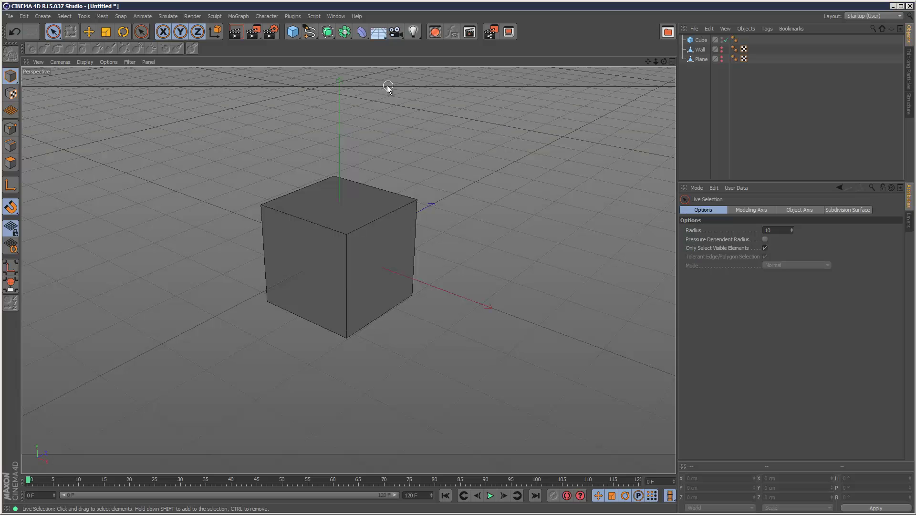
Select the Cube and convert it into an editable polygon object.
click(328, 32)
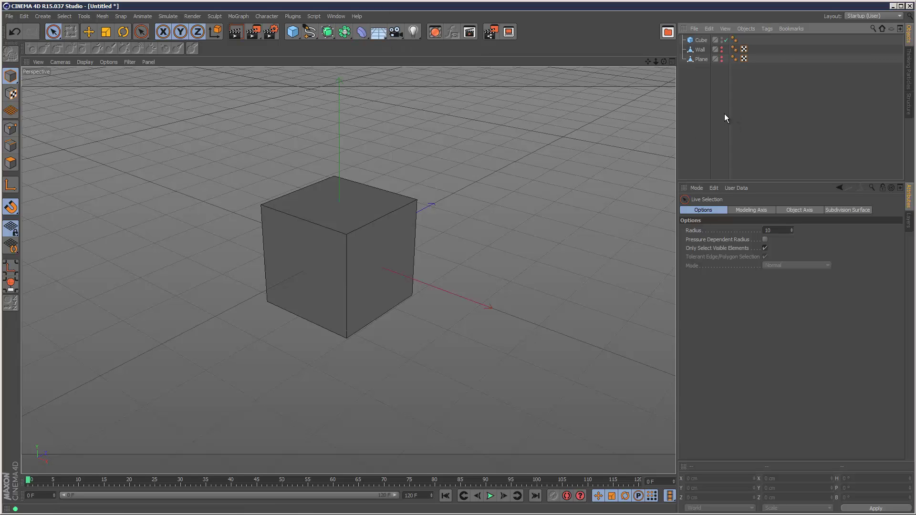
click(698, 41)
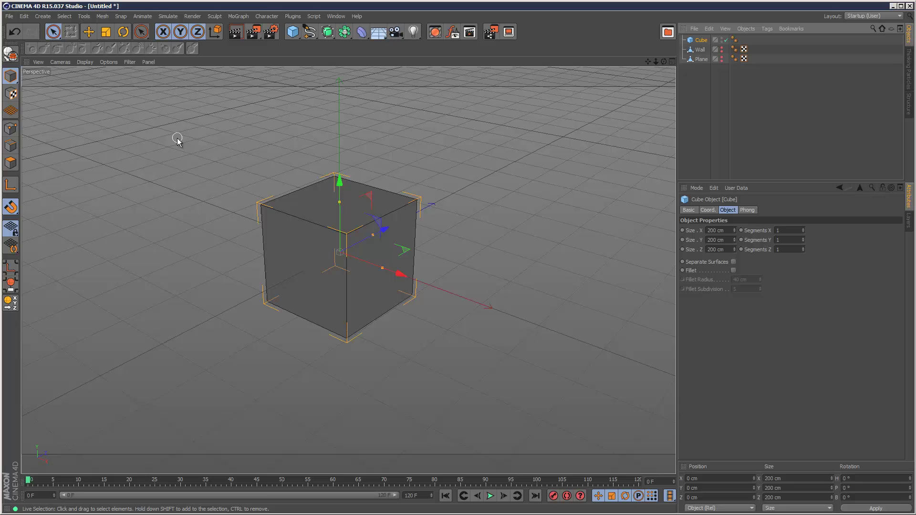
click(9, 54)
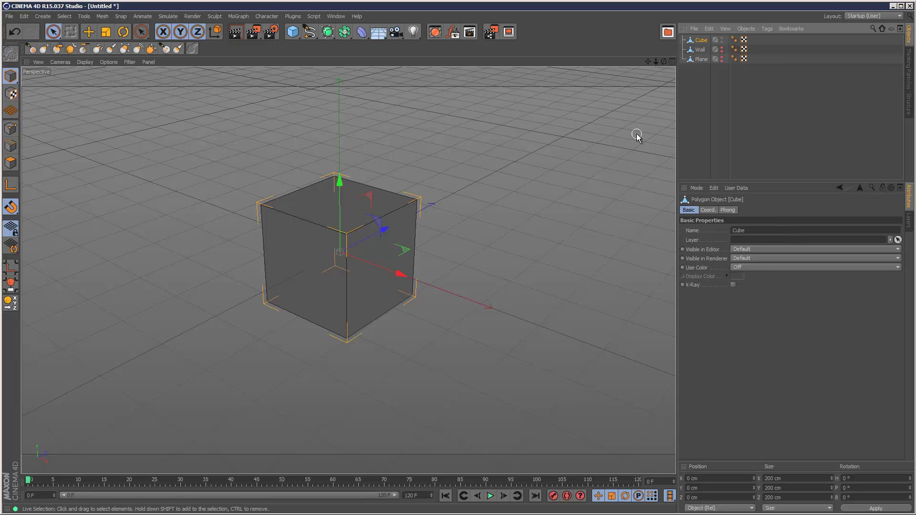
In Edges mode, marquee-select every cube edge with Only Select Visible Elements turned off.
click(11, 146)
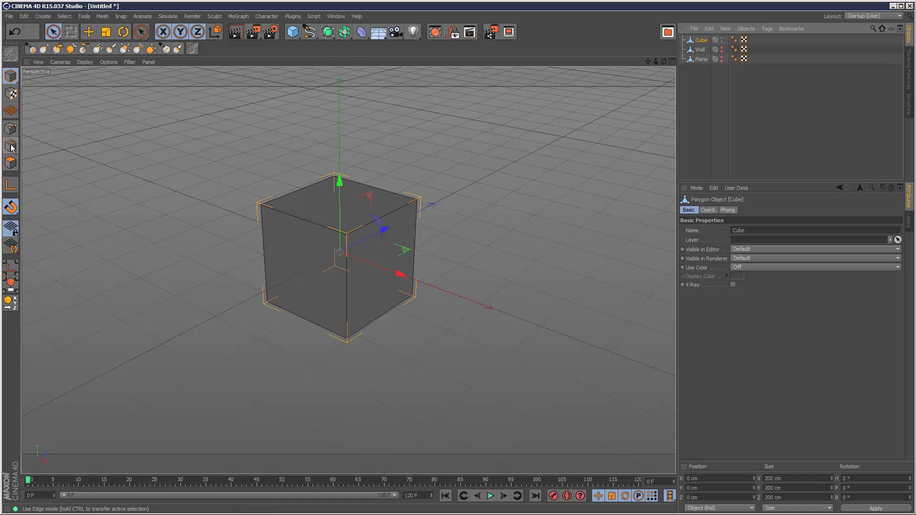
drag(53, 32, 76, 63)
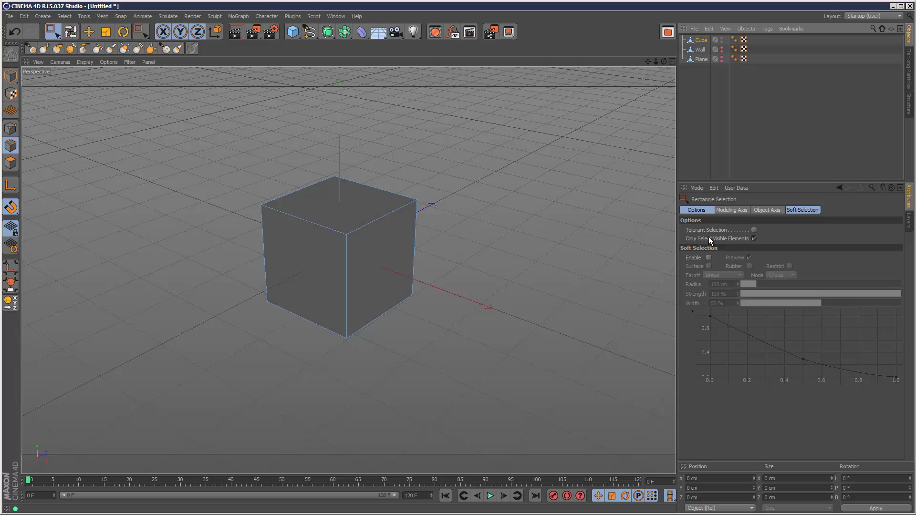
click(754, 238)
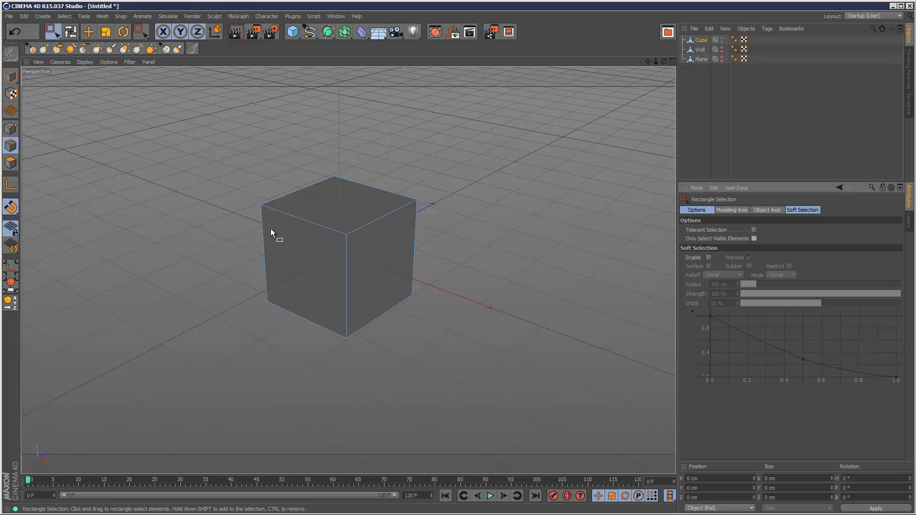
drag(187, 126, 534, 408)
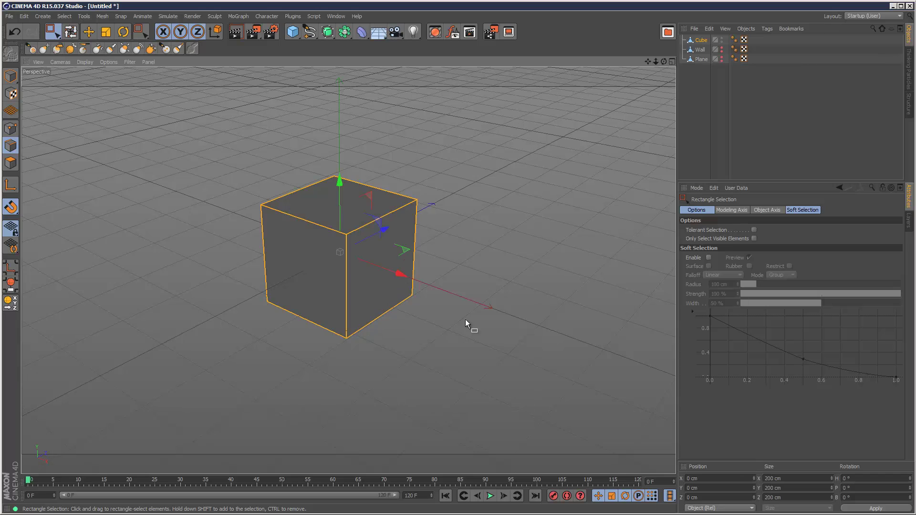
Bevel all cube edges, undoing the accidental 100 cm bevel and settling near 14.8 cm with snapping.
right_click(319, 225)
click(358, 413)
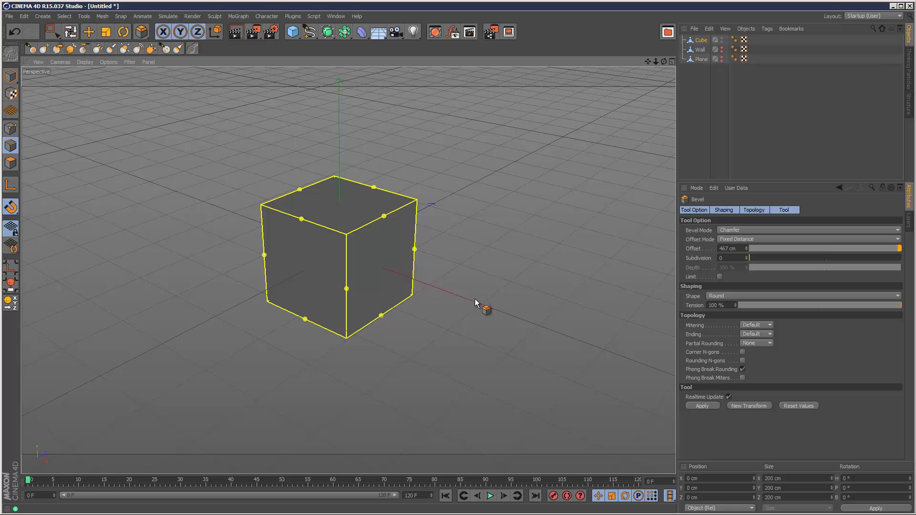
click(385, 219)
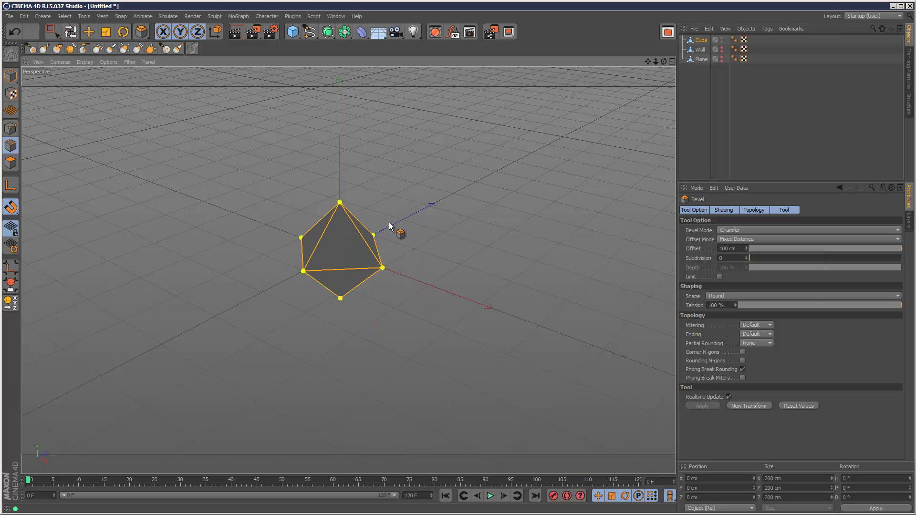
key(ctrl+z)
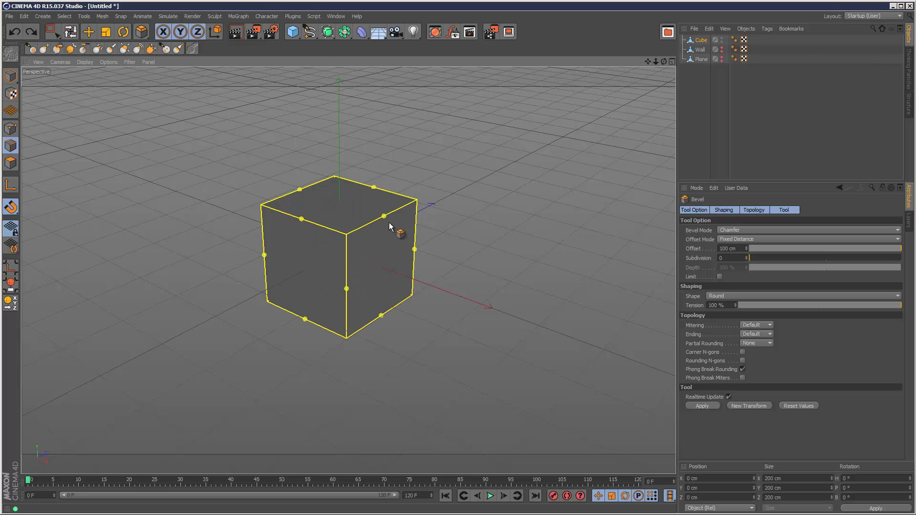
click(12, 209)
mouse_move(390, 222)
mouse_down()
mouse_move(401, 233)
mouse_move(389, 223)
mouse_up()
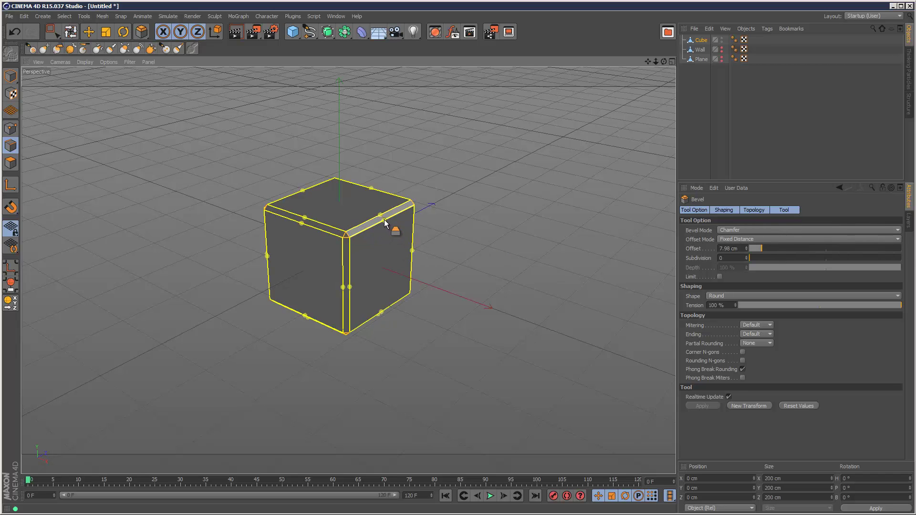
drag(385, 220, 399, 240)
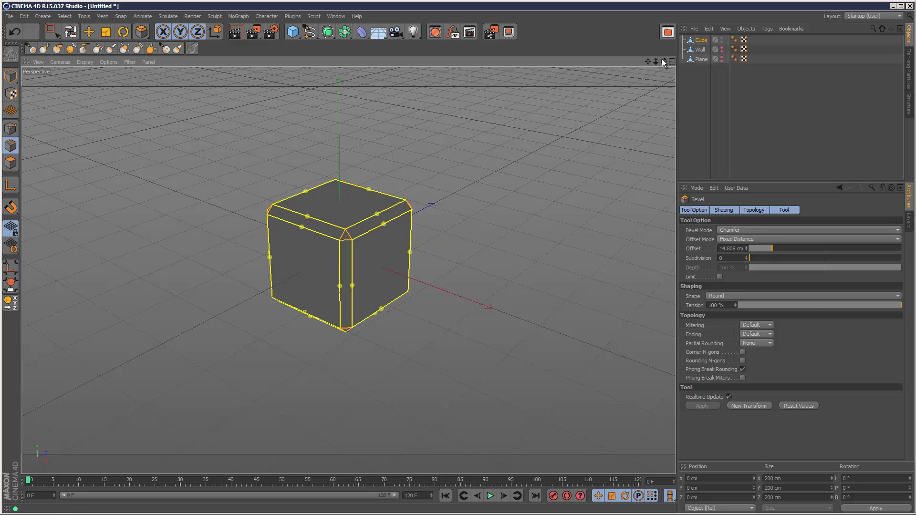
scroll(454, 270, up, 3)
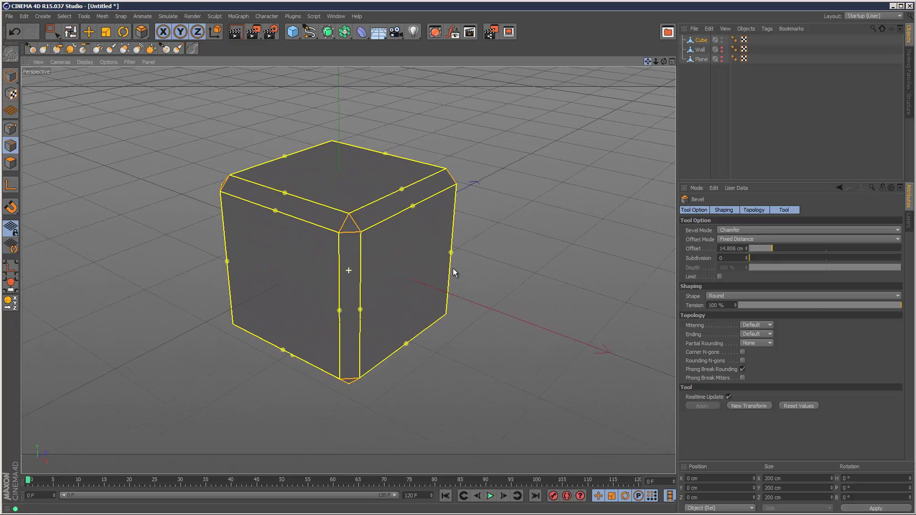
Set the cube bevel's Subdivision to 3 and its Shape to User.
click(748, 257)
click(747, 257)
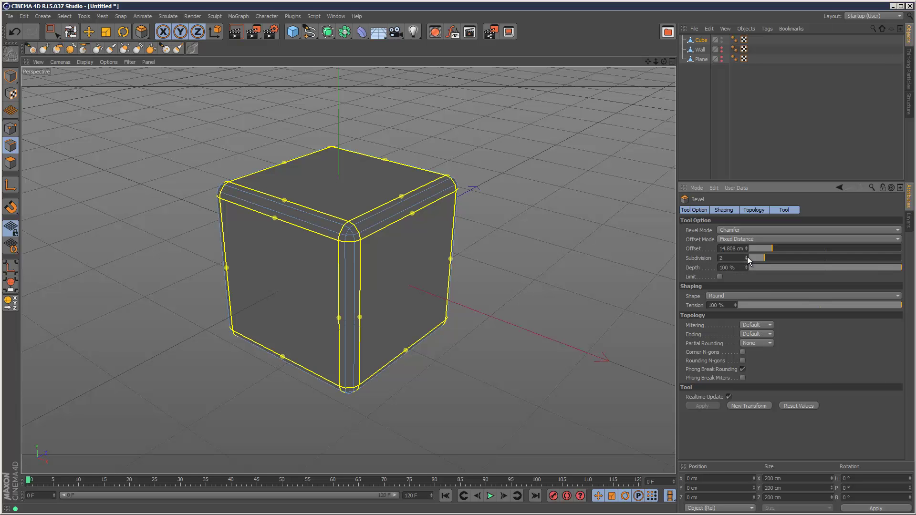
click(747, 257)
drag(661, 60, 409, 129)
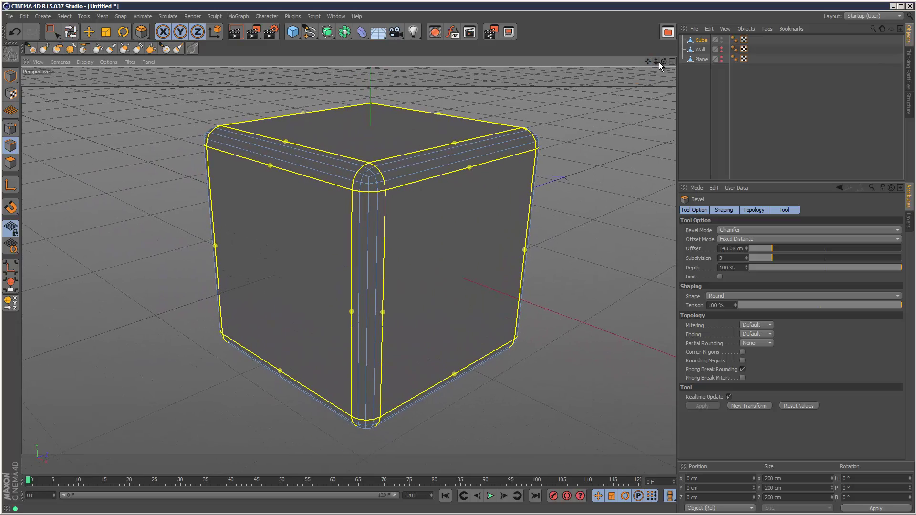
drag(659, 63, 431, 158)
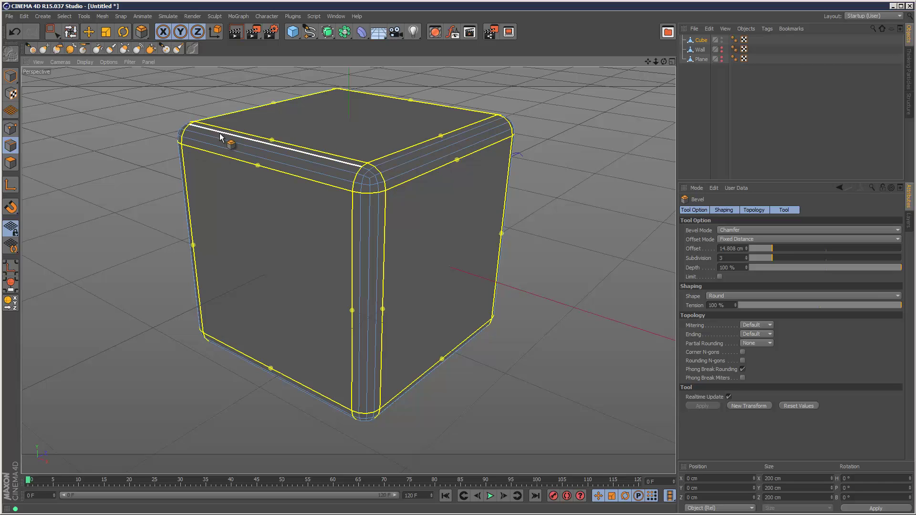
click(742, 297)
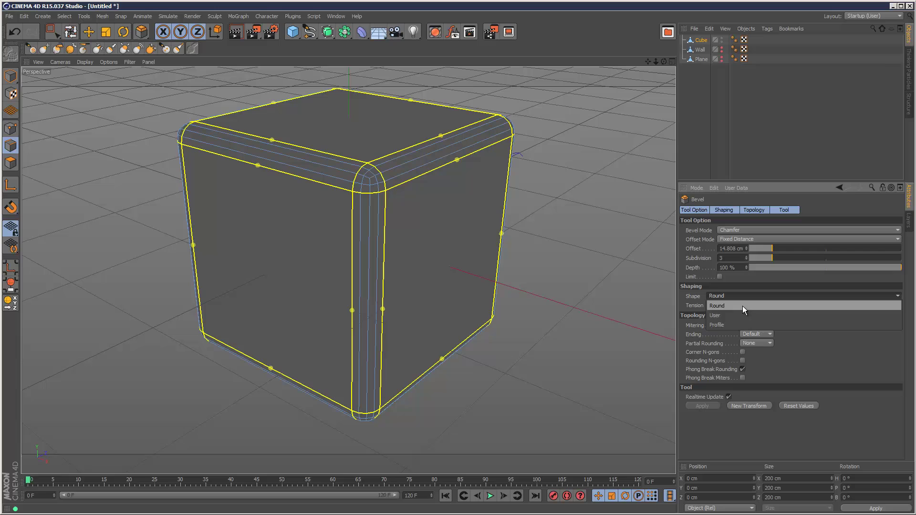
click(743, 314)
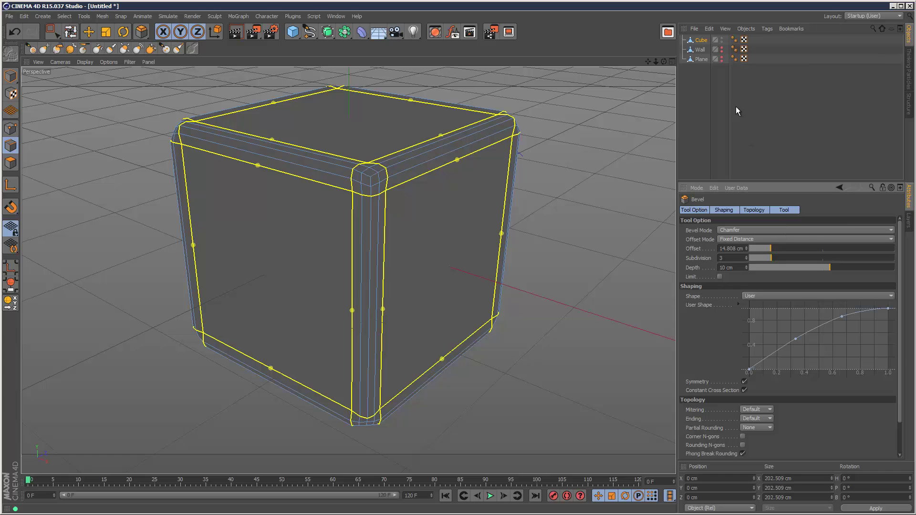
Select the Wall, hide the Cube, and pick the wall's two top edges.
click(701, 50)
click(722, 41)
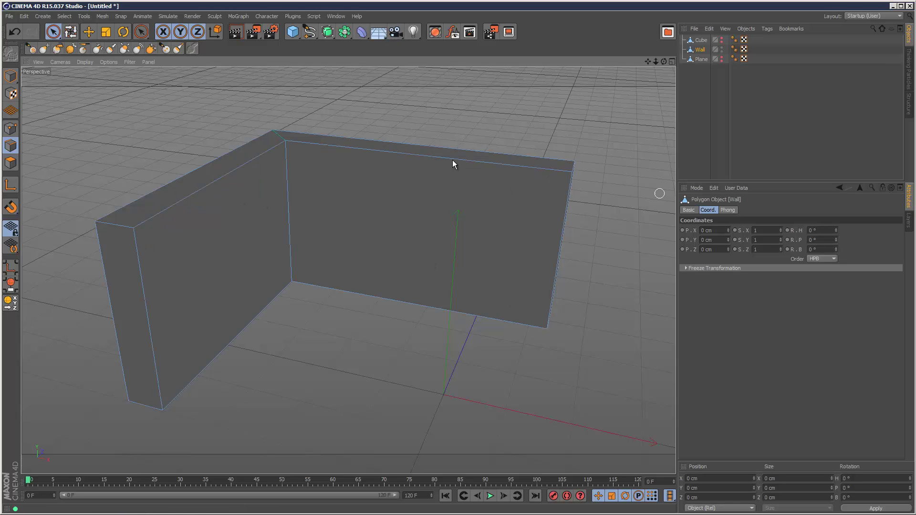
click(246, 164)
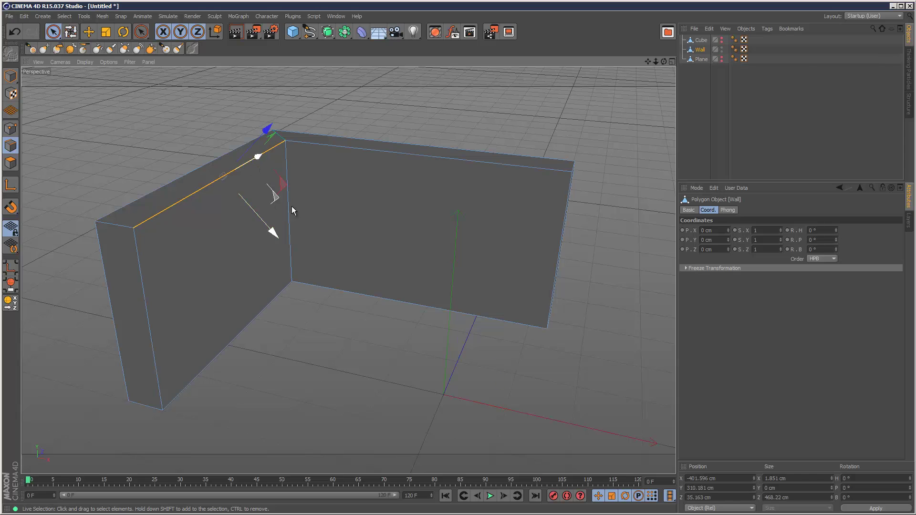
shift+click(352, 148)
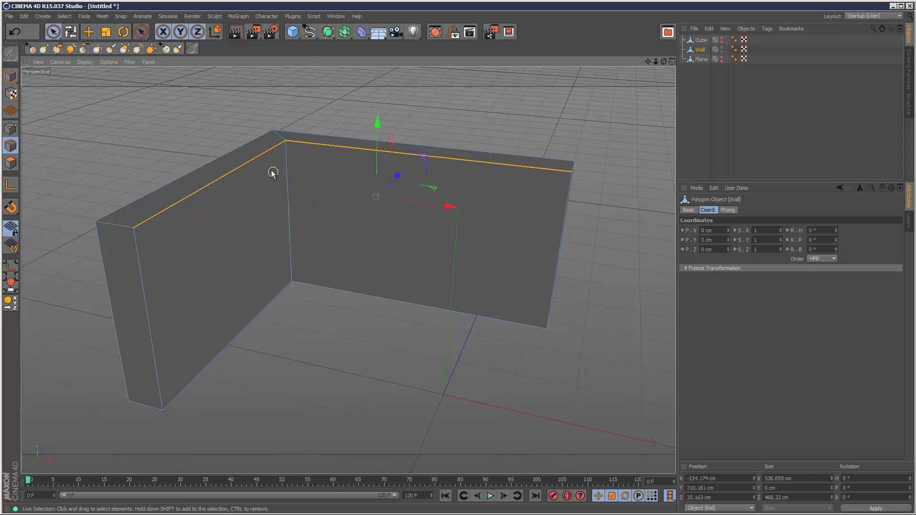
Bevel the wall's top edges to about 22.7 cm with the Round shape.
right_click(266, 155)
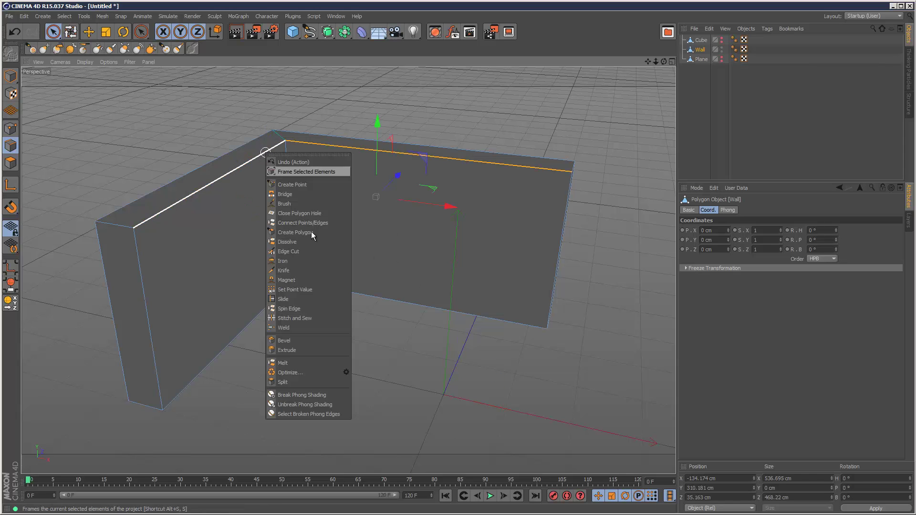
click(331, 338)
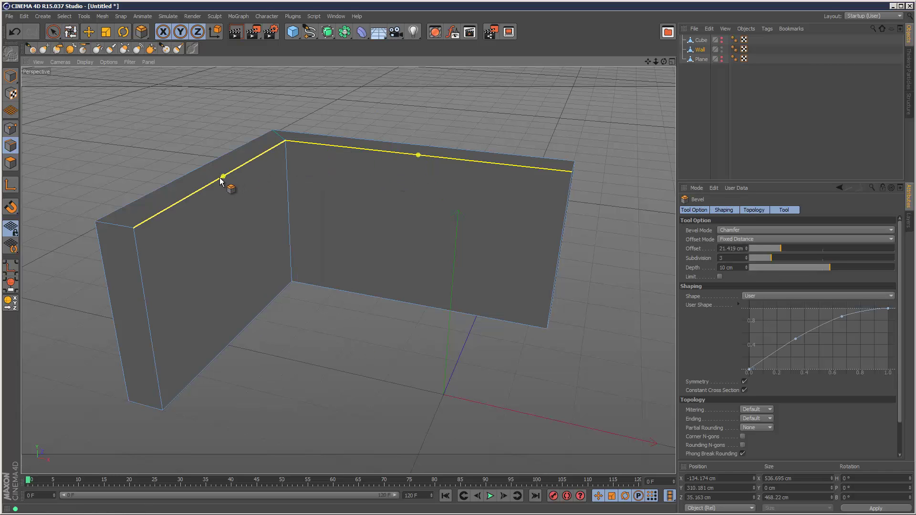
drag(223, 178, 231, 196)
alt+drag(420, 267, 473, 266)
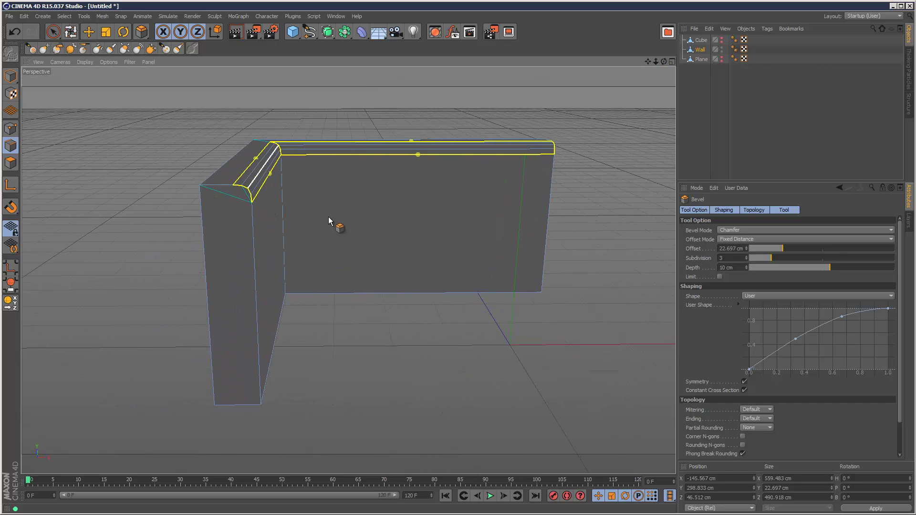
click(757, 296)
click(761, 305)
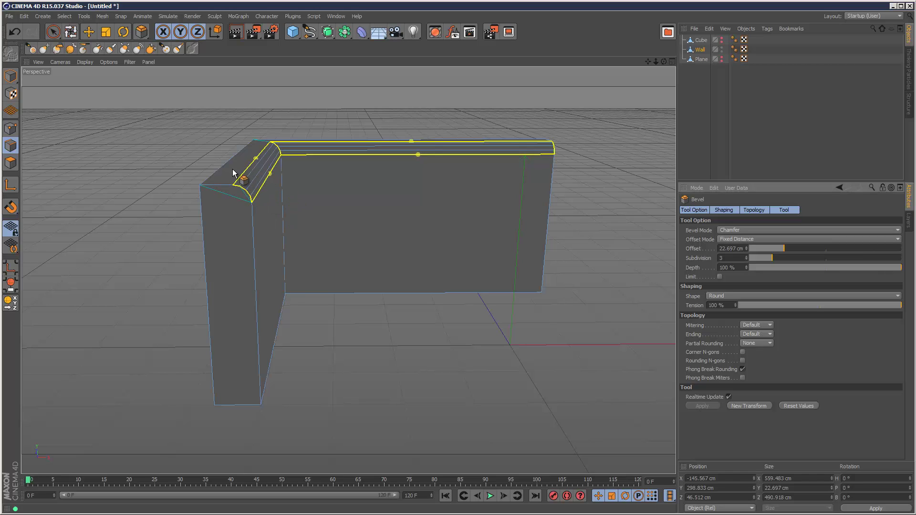
click(740, 295)
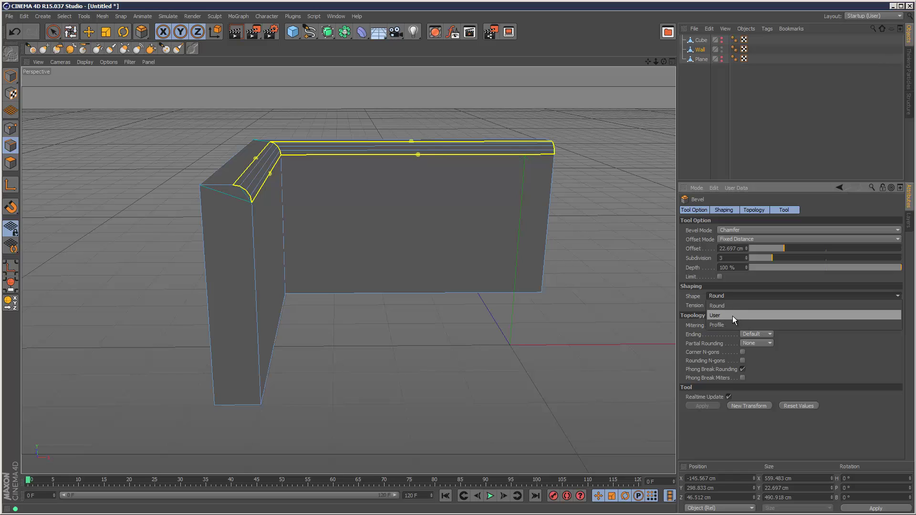
Set the wall bevel Shape to User, draw a humped profile curve, and raise Subdivision to 15.
click(732, 315)
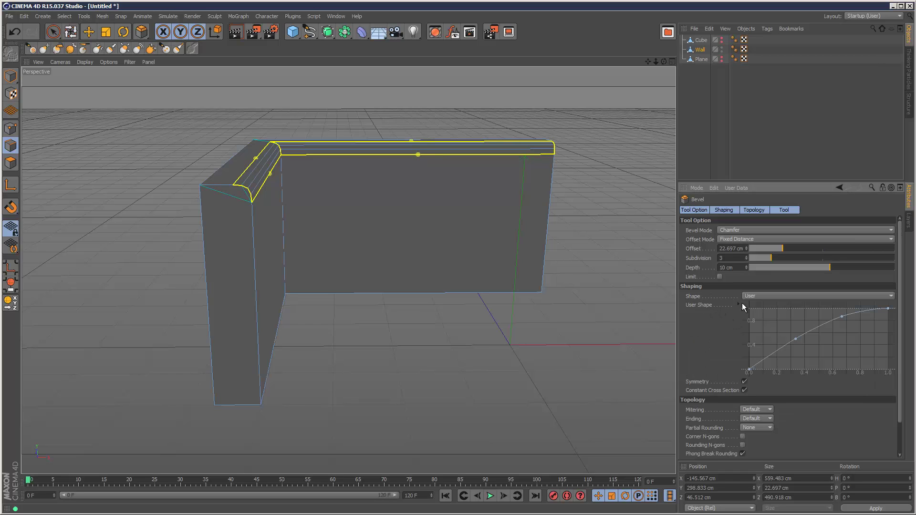
drag(798, 340, 821, 358)
drag(657, 61, 453, 267)
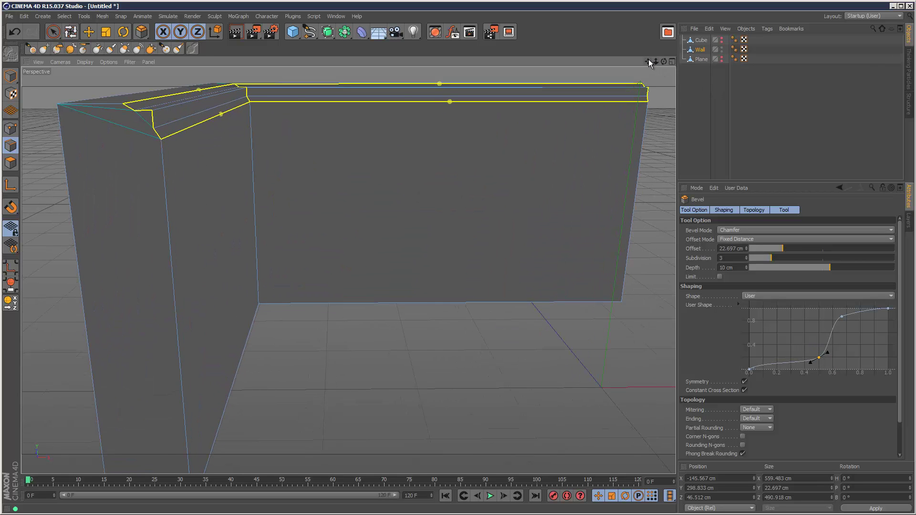
drag(649, 59, 454, 272)
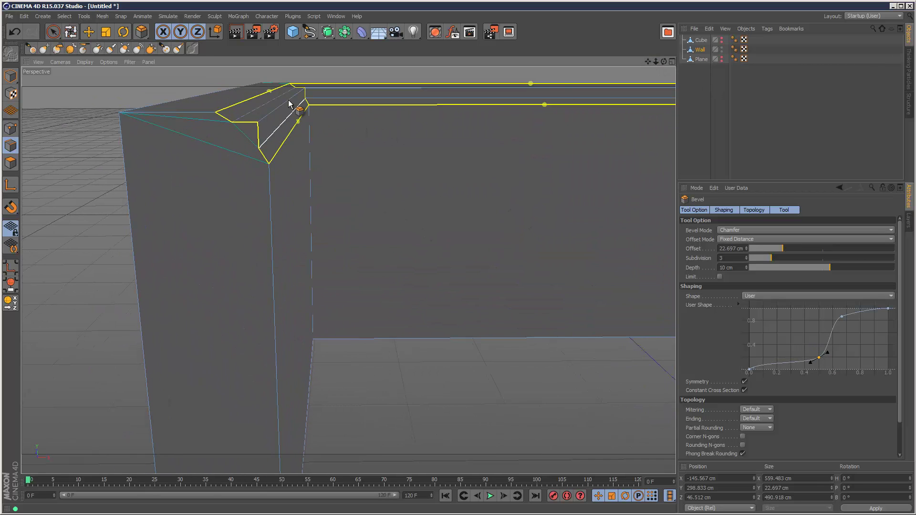
mouse_move(842, 319)
mouse_down()
mouse_move(819, 317)
mouse_move(850, 333)
mouse_move(832, 324)
mouse_up()
mouse_move(815, 359)
mouse_down()
mouse_move(831, 368)
mouse_move(827, 361)
mouse_up()
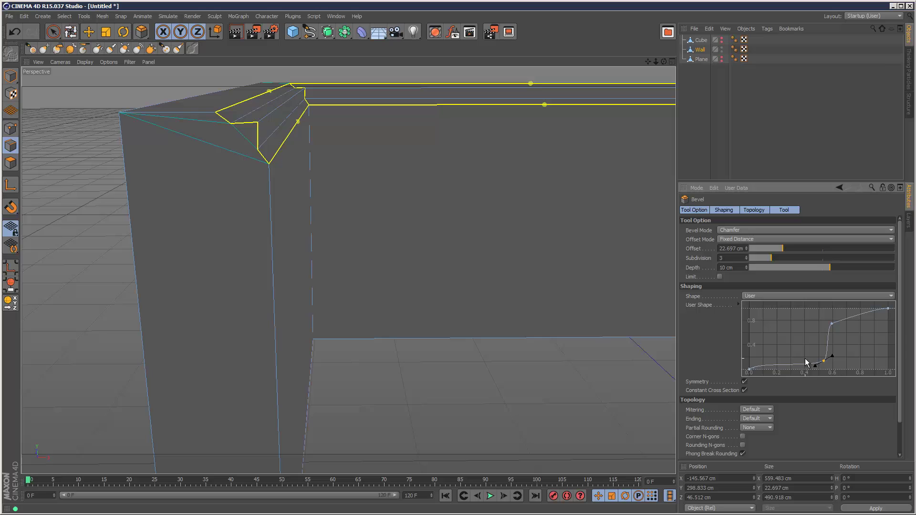
ctrl+click(791, 364)
drag(793, 365, 787, 346)
drag(746, 256, 747, 257)
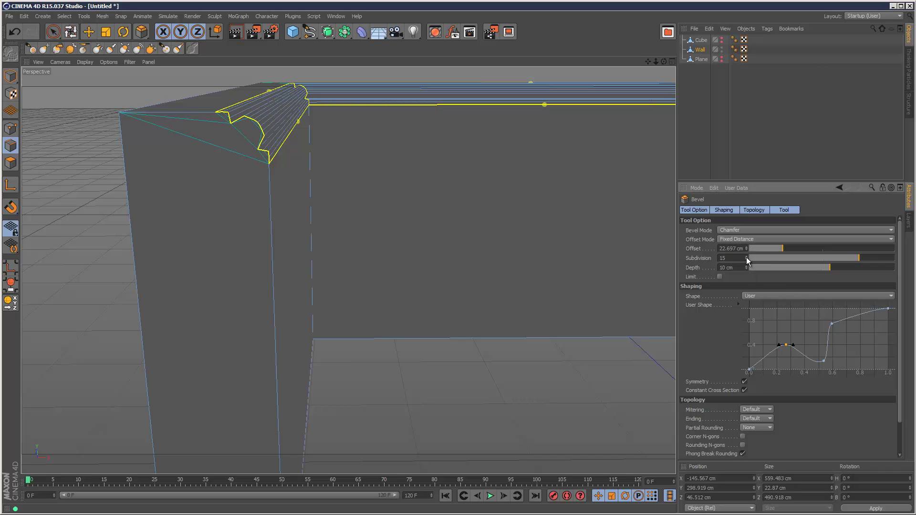
drag(664, 62, 241, 162)
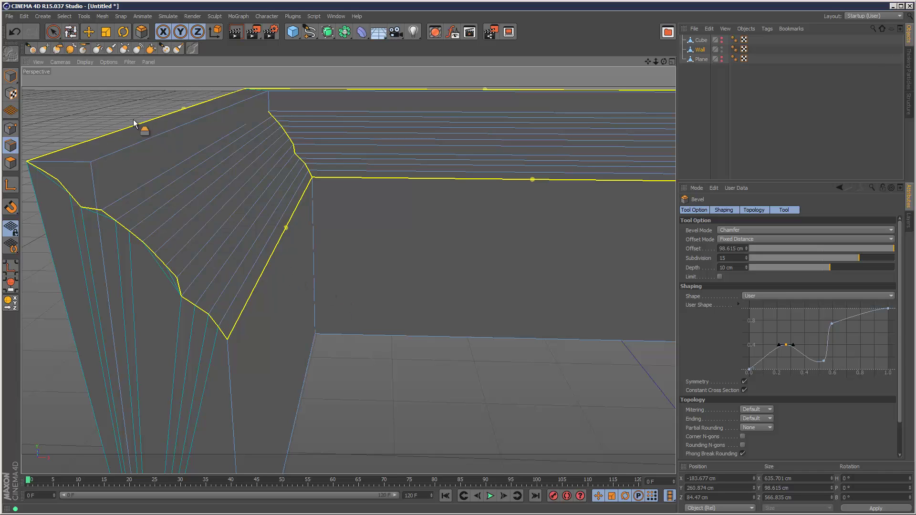
Enable Limit on the wall bevel and bring its offset to about 20.864 cm.
click(720, 277)
drag(328, 242, 200, 184)
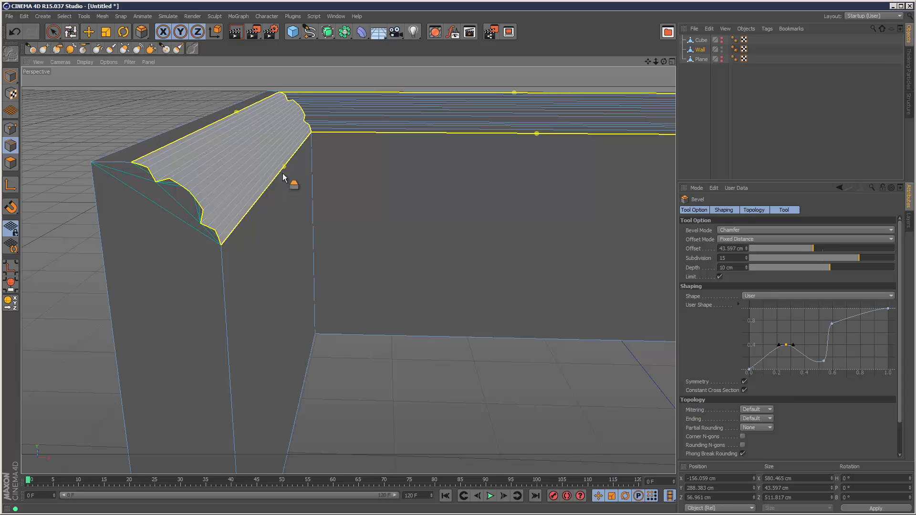
drag(289, 176, 268, 178)
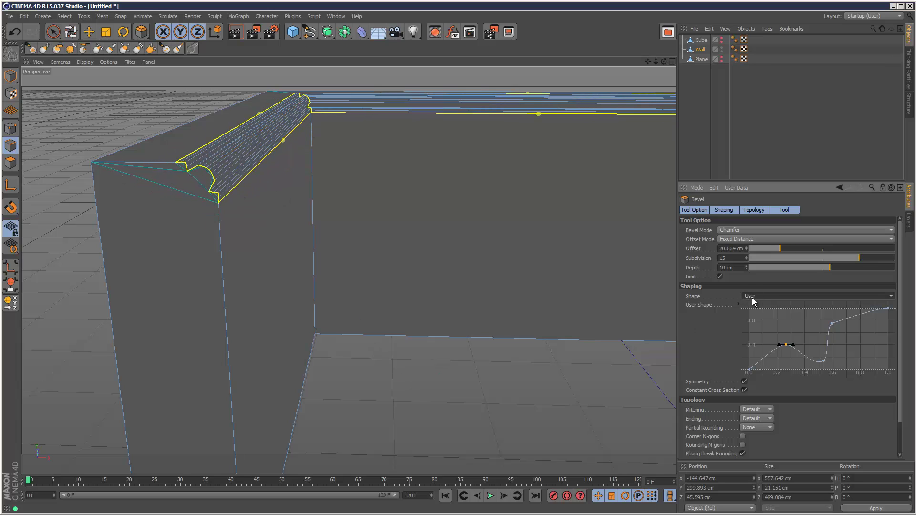
Set the wall bevel's Shape to Profile and switch to the four-view layout.
click(768, 296)
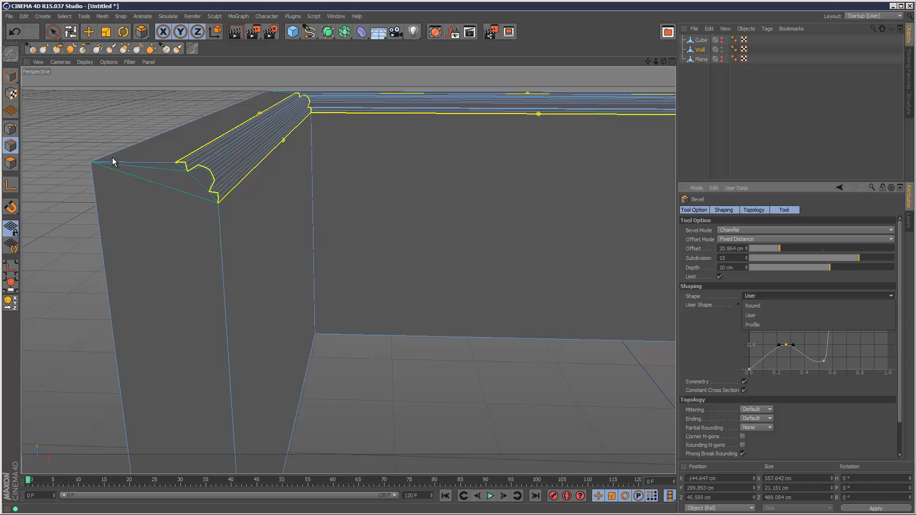
click(751, 325)
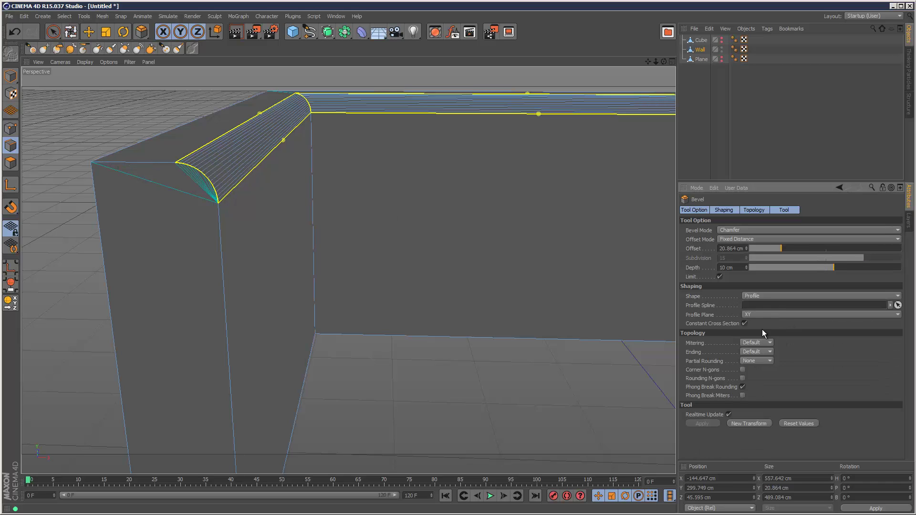
click(309, 33)
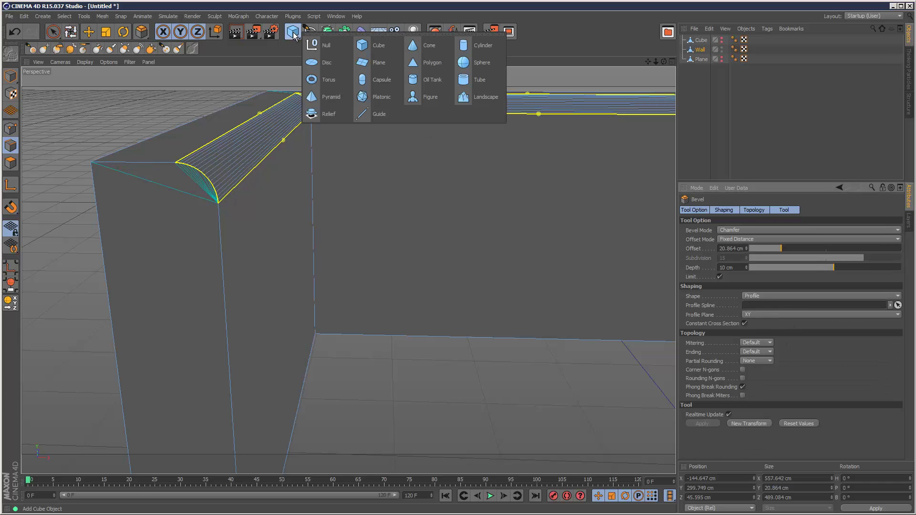
click(306, 34)
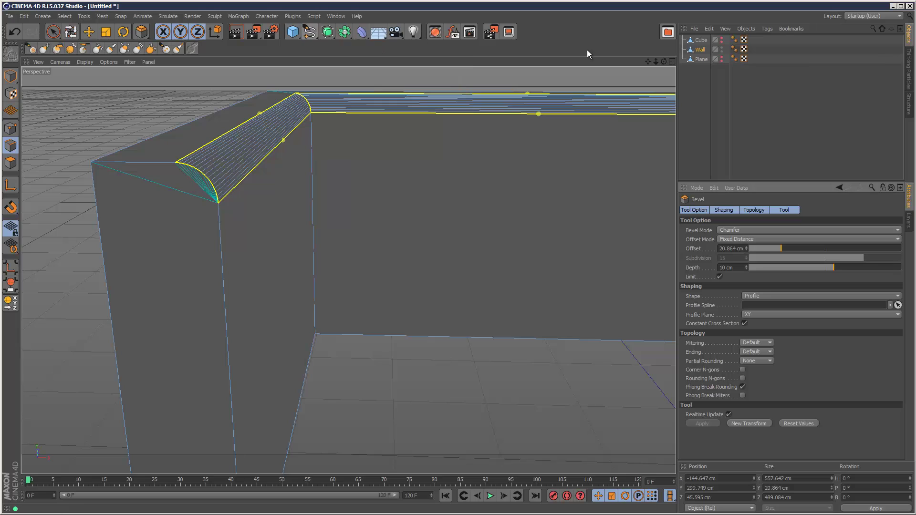
click(672, 61)
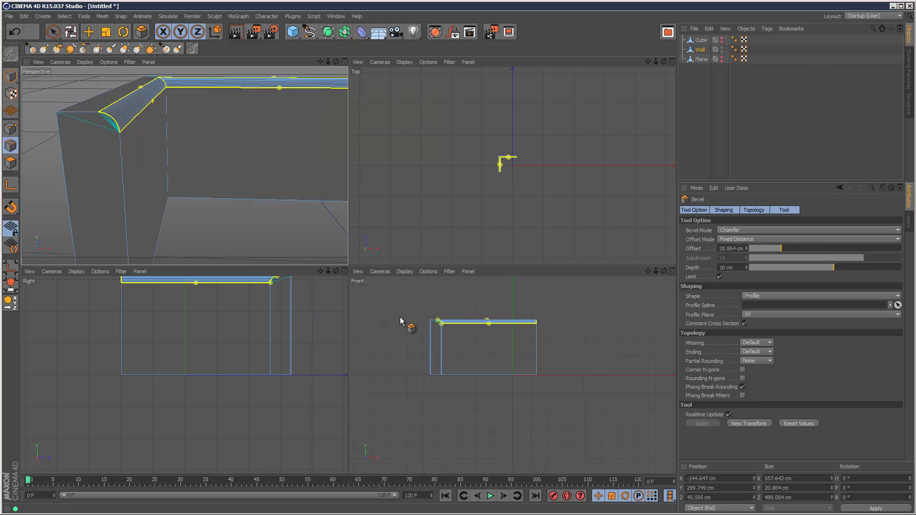
Draw a wavy Freehand spline in the Front view.
click(314, 35)
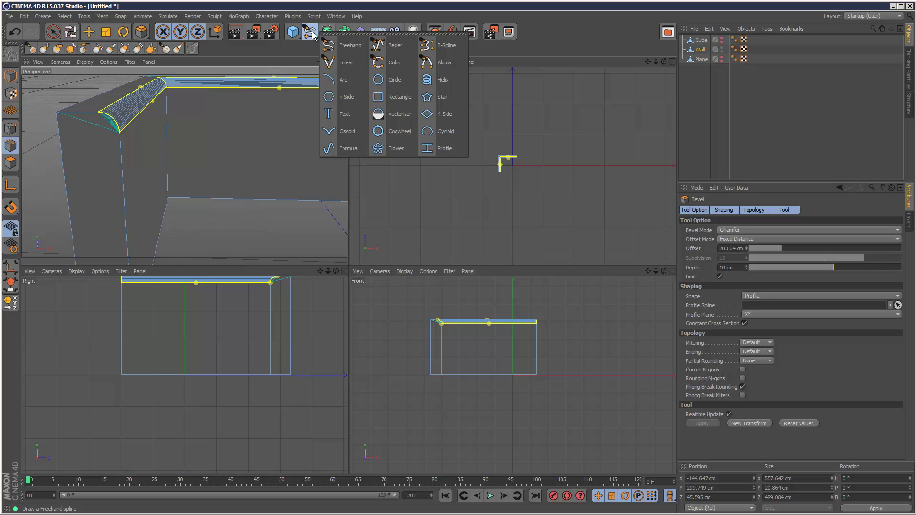
click(326, 38)
mouse_move(407, 413)
mouse_down()
mouse_move(444, 395)
mouse_move(476, 424)
mouse_up()
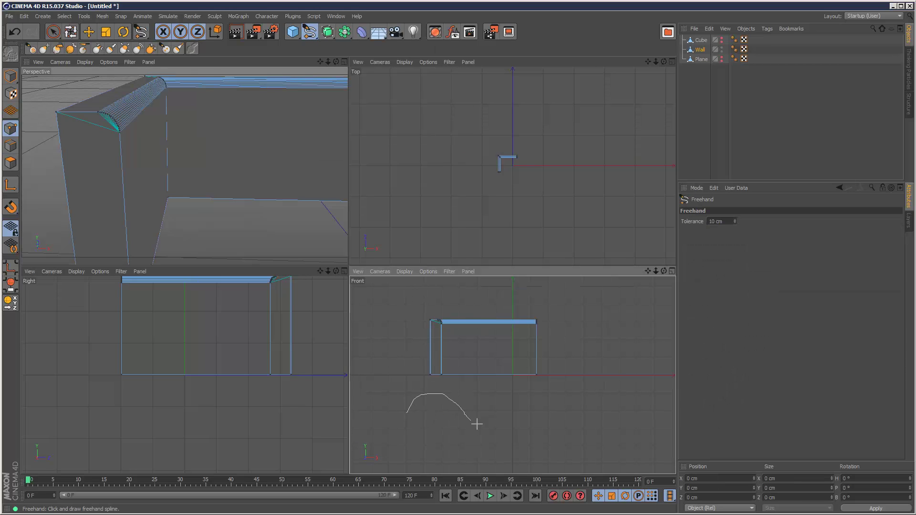
mouse_move(554, 392)
mouse_down()
mouse_move(624, 429)
mouse_move(620, 422)
mouse_up()
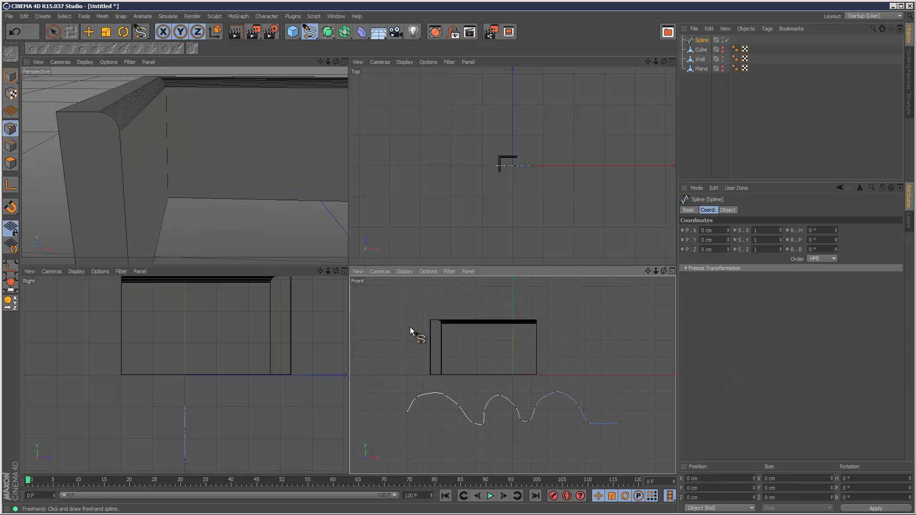
Return to the single Perspective view and reselect the Wall with the selection tool.
click(345, 61)
key(space)
click(357, 176)
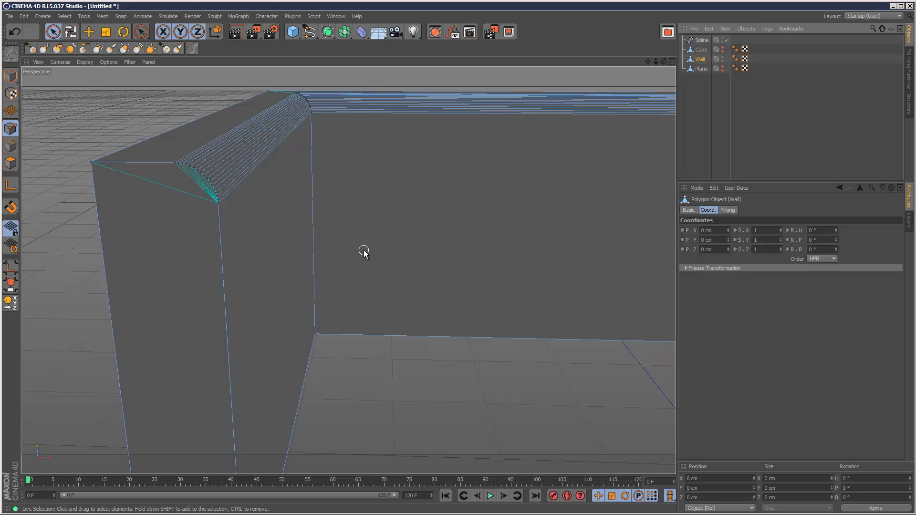
Undo back to the sharp wall edge and re-enter Edges mode.
key(ctrl+z)
key(ctrl+y)
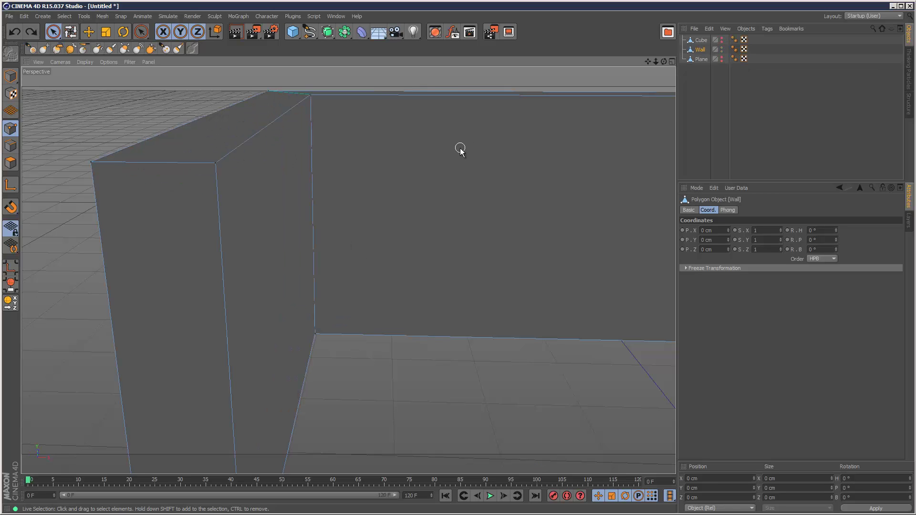
alt+drag(480, 148, 453, 272)
scroll(454, 268, down, 5)
scroll(453, 269, up, 4)
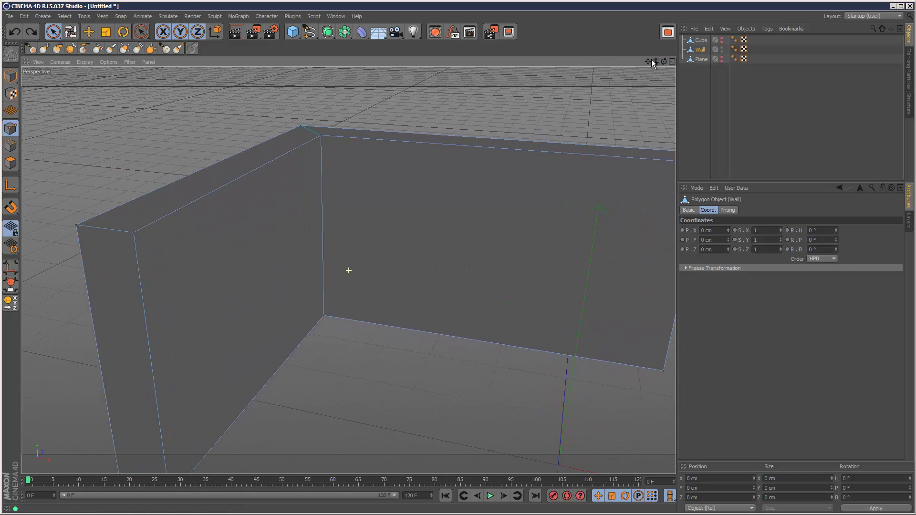
click(10, 146)
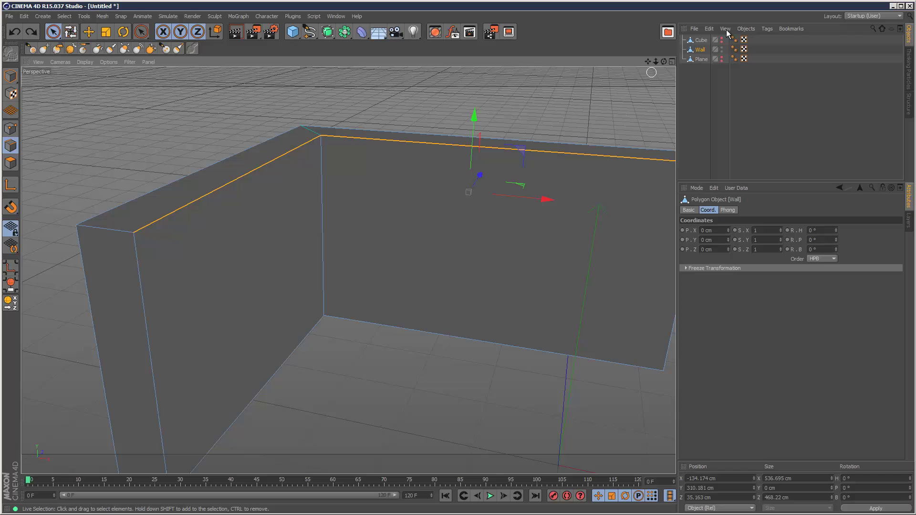
drag(663, 59, 664, 63)
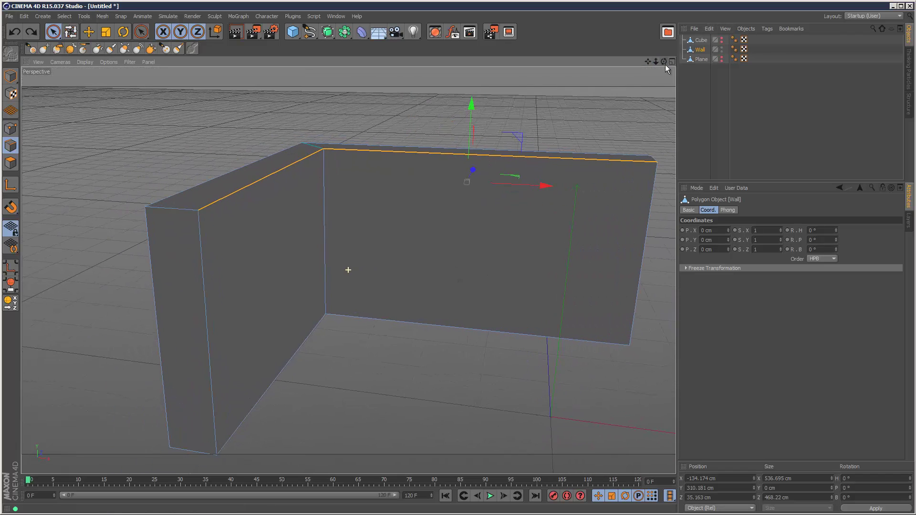
Bevel the wall's top edges to 27.9 cm, setting Shape to Round and then Profile.
right_click(417, 151)
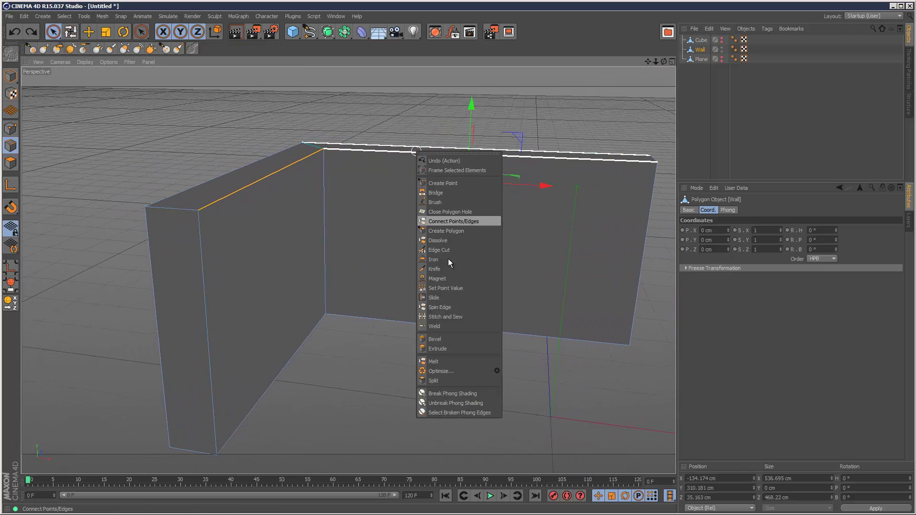
click(454, 342)
drag(286, 181, 290, 197)
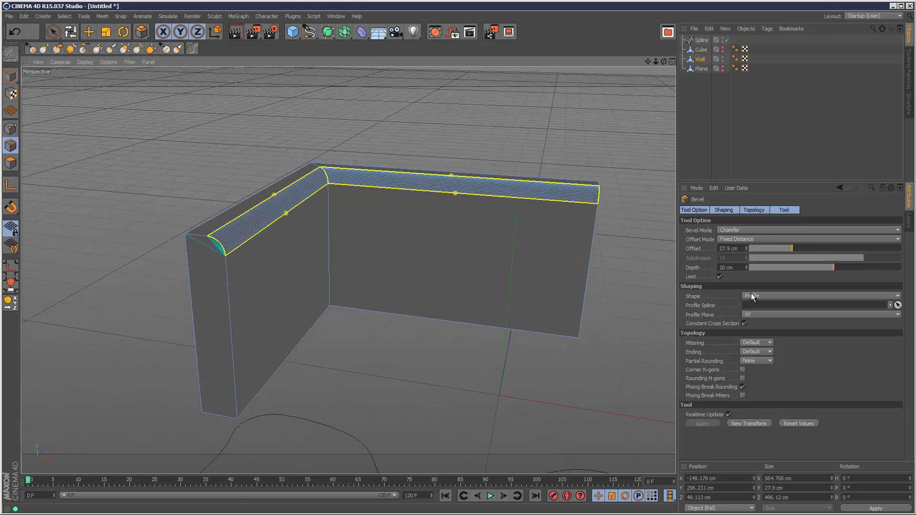
click(760, 296)
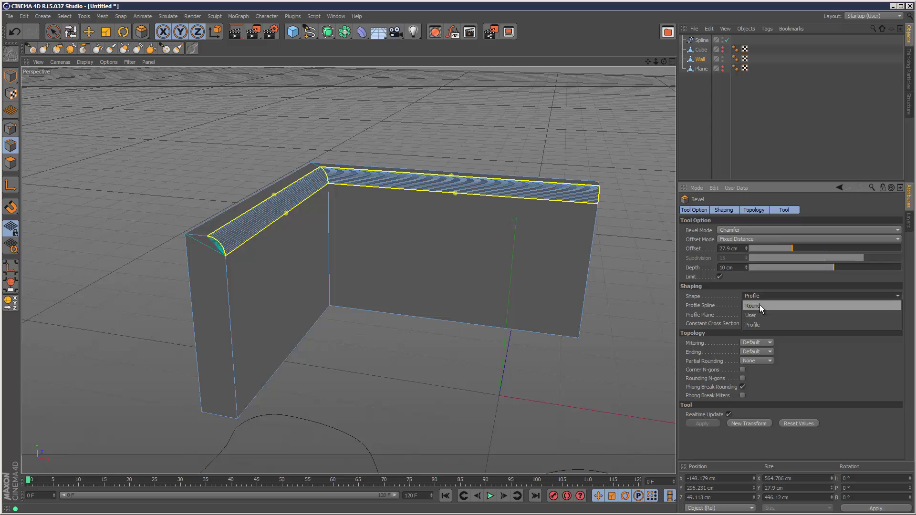
click(760, 305)
click(722, 297)
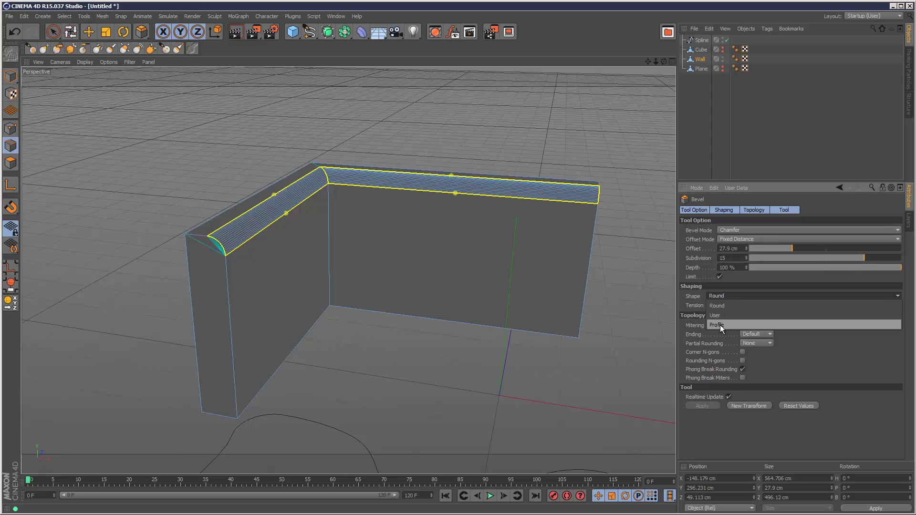
click(729, 323)
Assign the freehand Spline as the wall bevel's profile spline.
drag(703, 42, 766, 305)
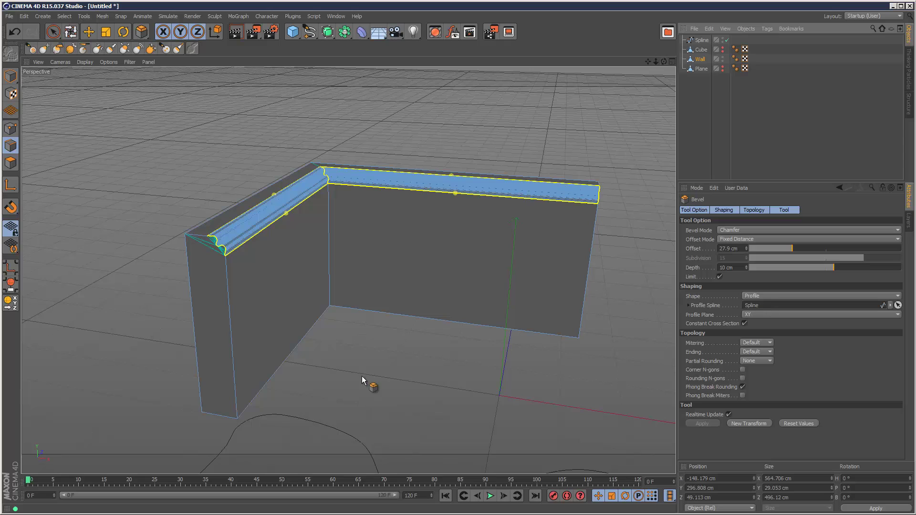
click(673, 61)
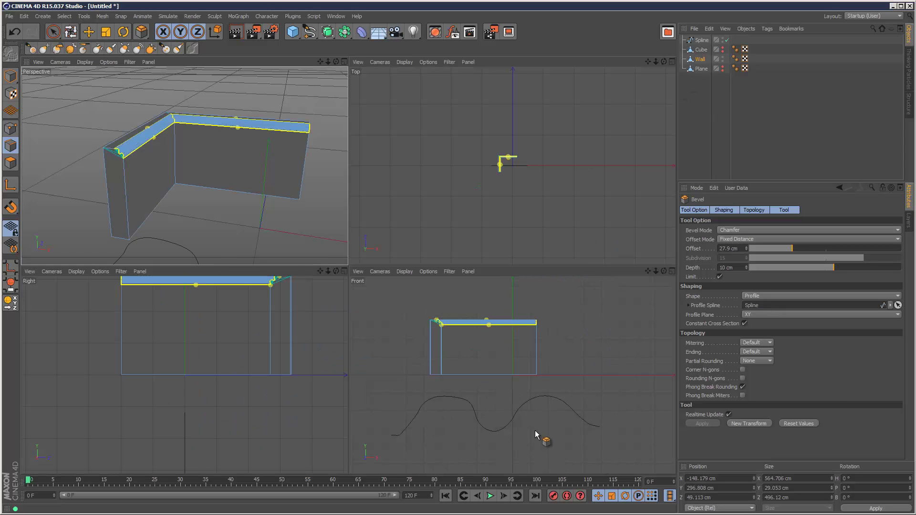
click(344, 62)
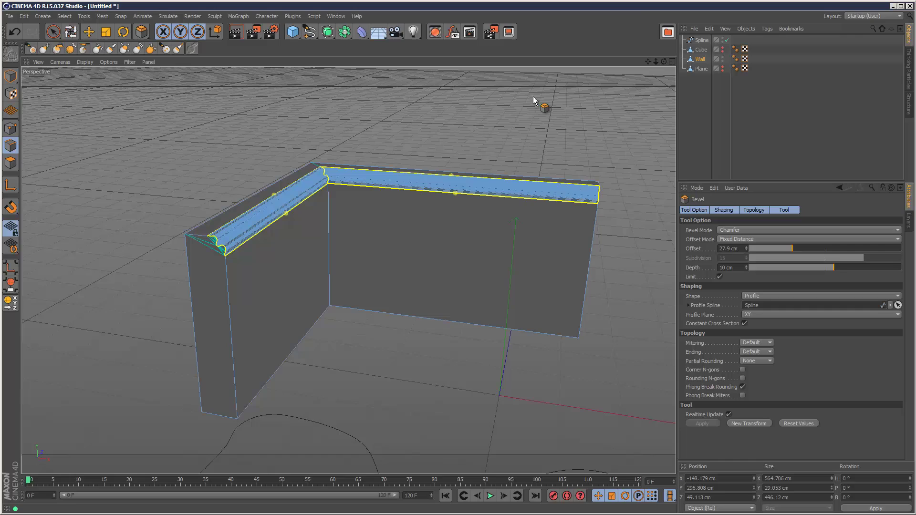
Resize the spline-profiled moulding bevel's offset to 28.789 cm.
drag(657, 62, 454, 272)
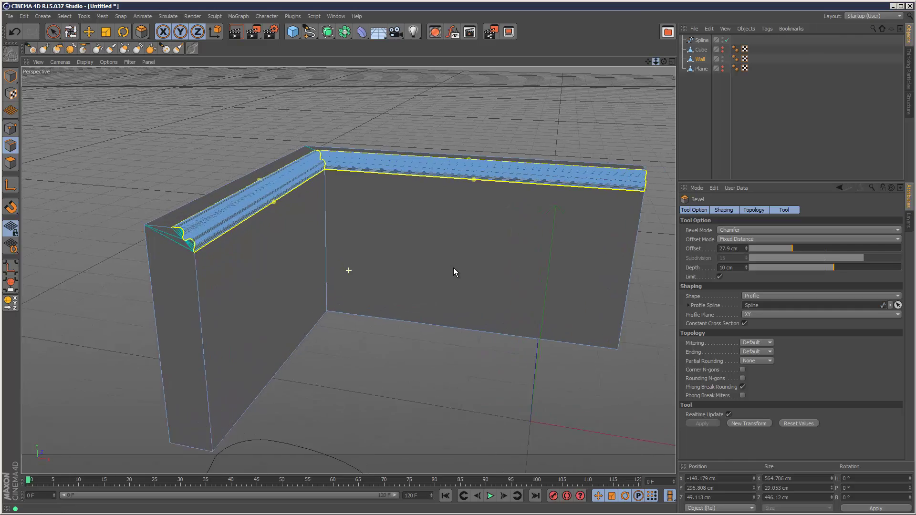
drag(657, 62, 583, 97)
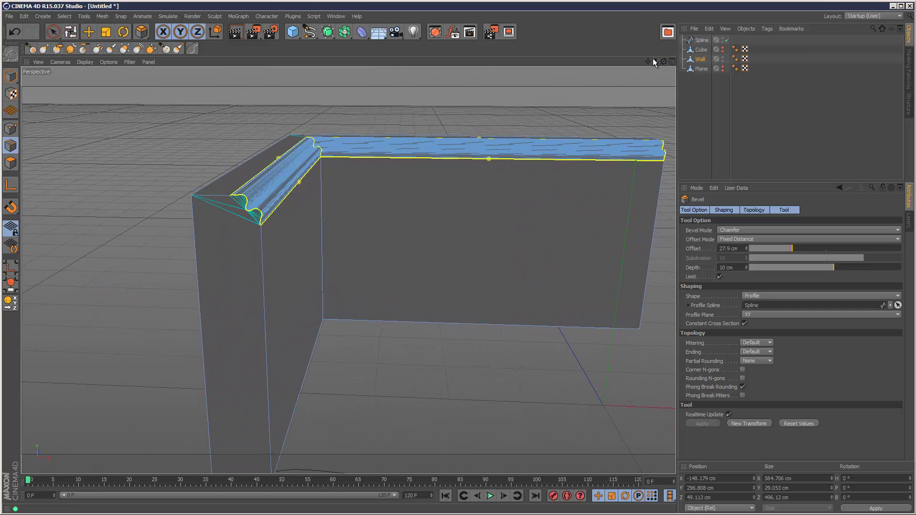
drag(657, 62, 372, 207)
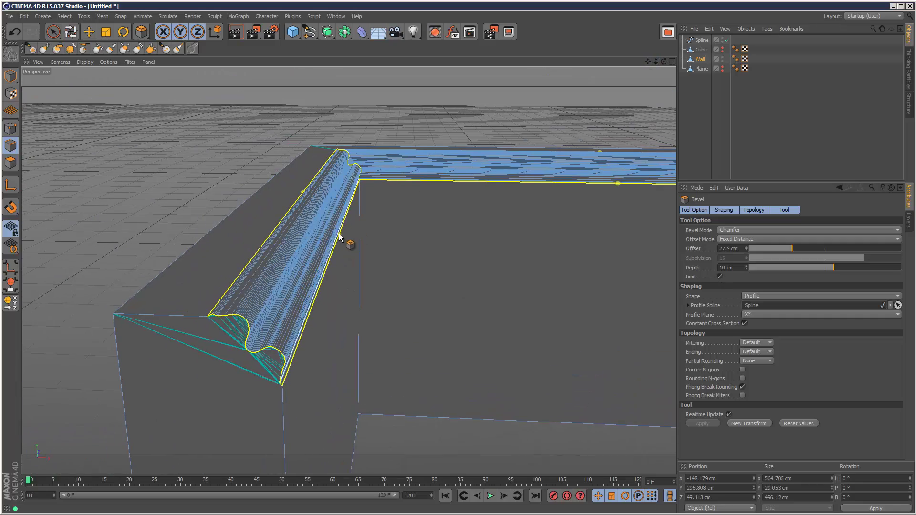
mouse_move(348, 247)
mouse_down()
mouse_move(364, 262)
mouse_move(334, 238)
mouse_move(335, 247)
mouse_up()
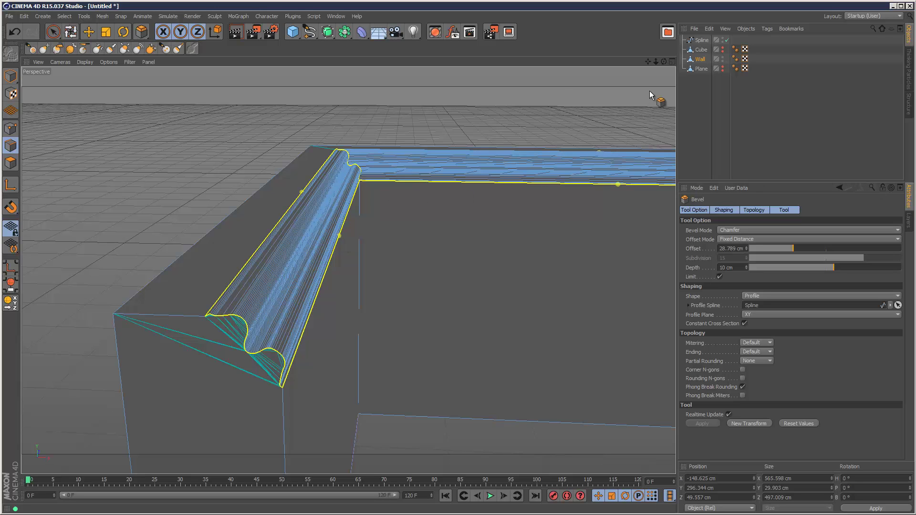
Commit the wall bevel and delete the Wall, Cube and Spline objects.
key(space)
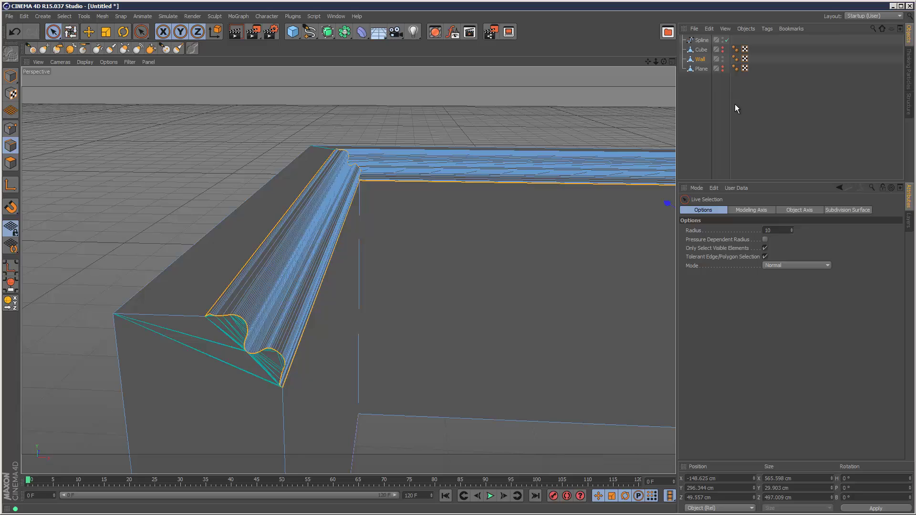
click(723, 97)
click(701, 59)
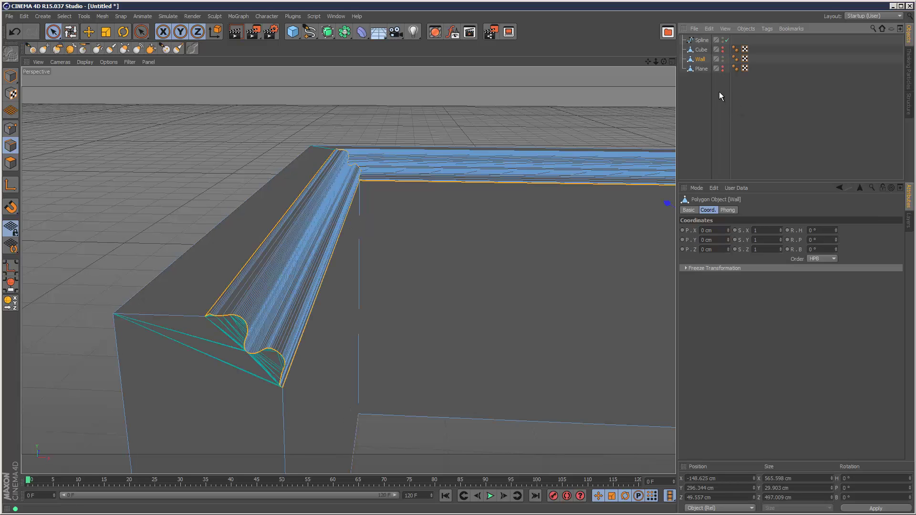
key(Delete)
Select the Plane and frame it in the viewport.
click(703, 48)
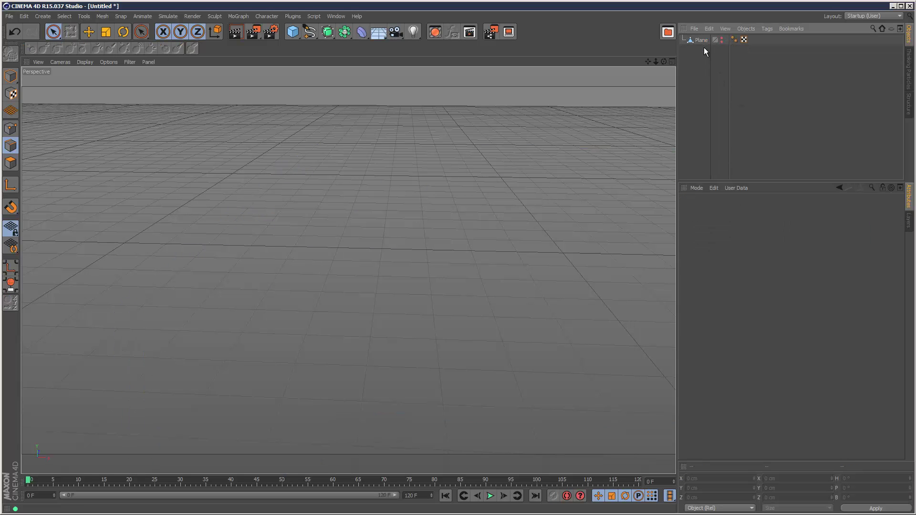
click(722, 40)
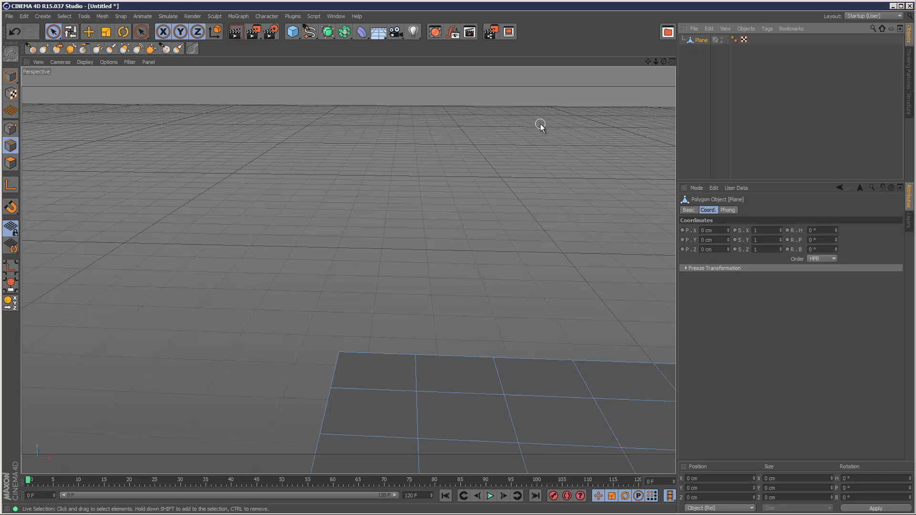
key(h)
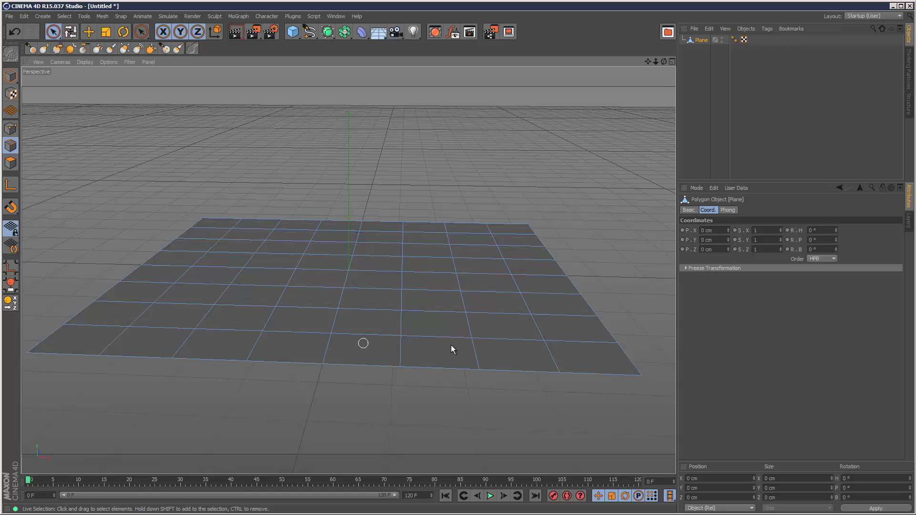
drag(664, 62, 455, 268)
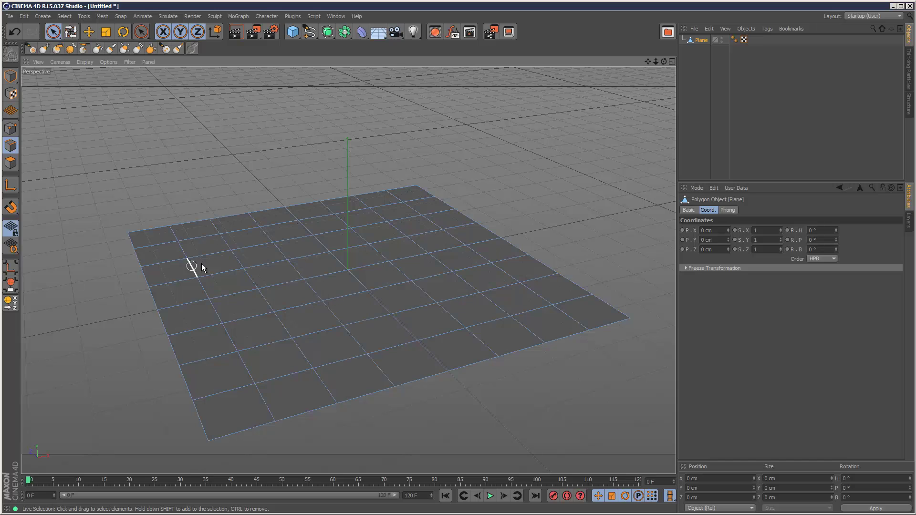
Select a path of edges around the Plane.
click(252, 246)
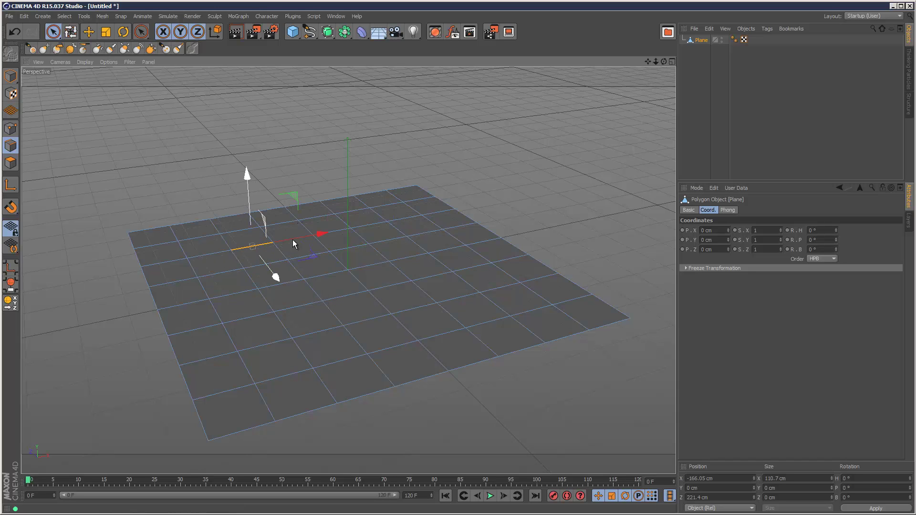
shift+drag(241, 265, 268, 302)
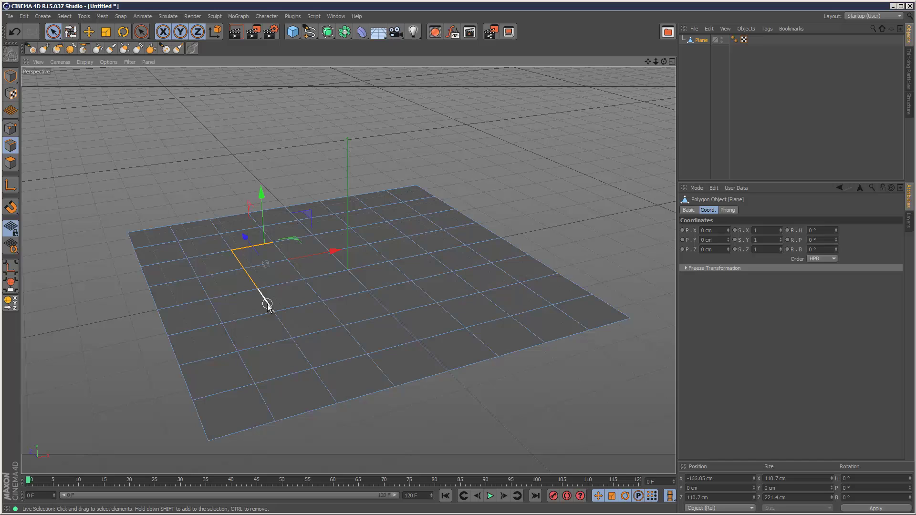
mouse_move(285, 340)
shift+mouse_down()
mouse_move(465, 298)
mouse_move(460, 282)
mouse_move(429, 275)
mouse_move(396, 286)
mouse_move(353, 281)
mouse_move(373, 266)
mouse_move(361, 237)
mouse_move(325, 230)
mouse_move(297, 237)
shift+mouse_up()
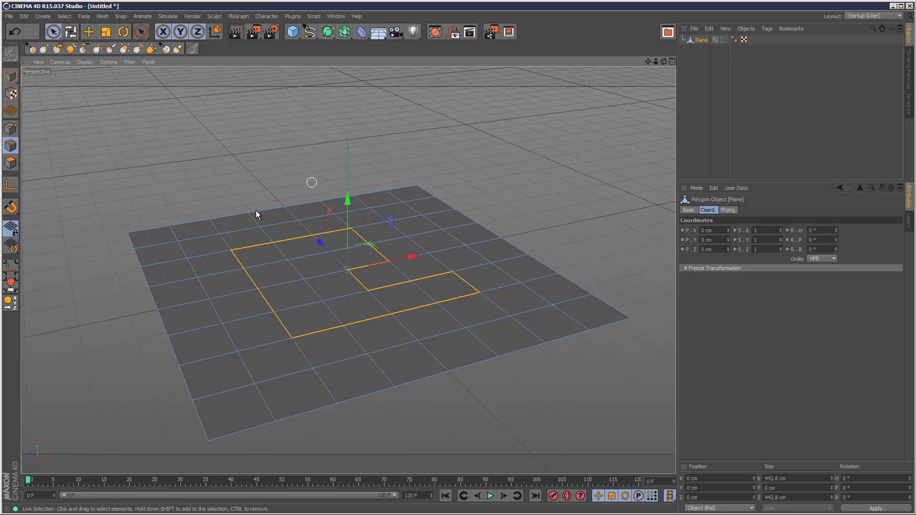
Bevel the selected edges with 38.748 cm offset, Round shape and 0 subdivisions.
right_click(371, 320)
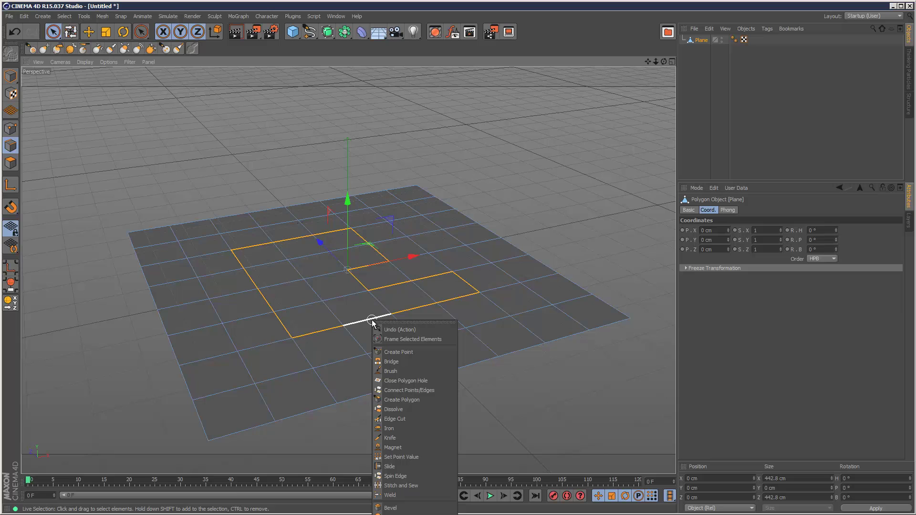
click(425, 509)
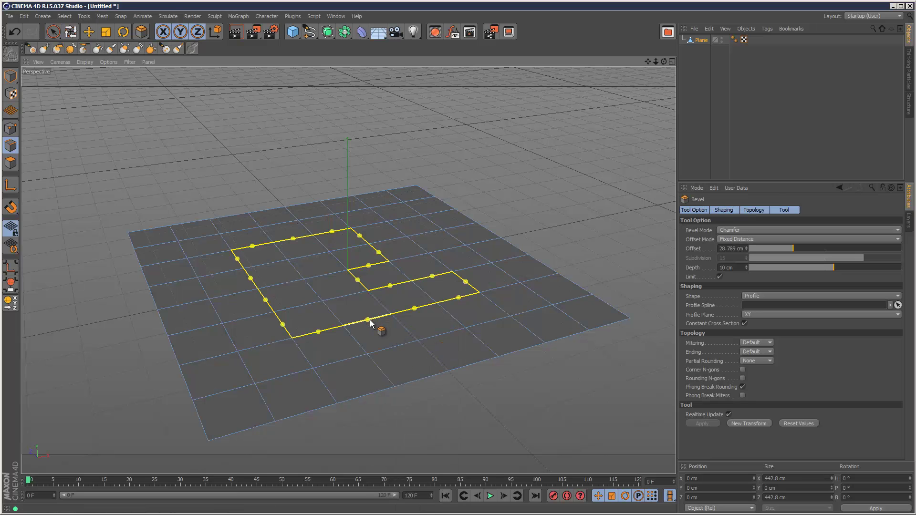
drag(368, 324, 380, 334)
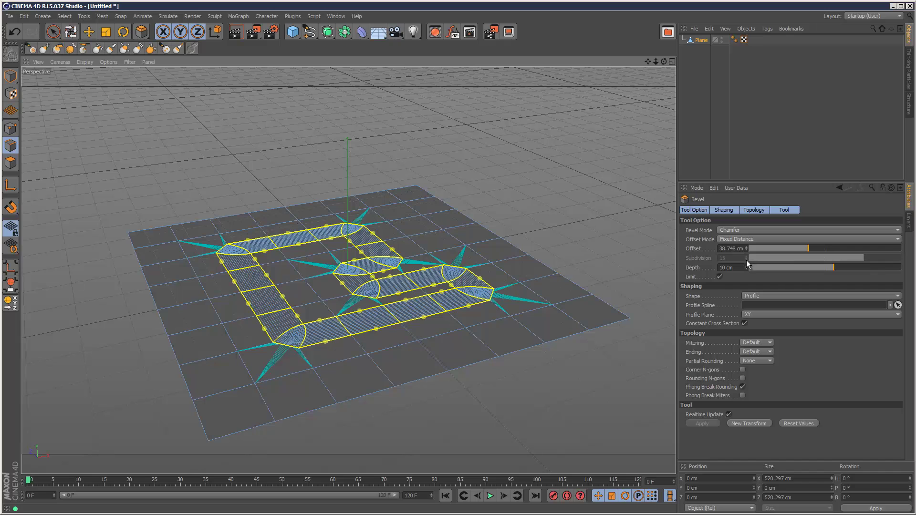
click(754, 297)
click(757, 302)
drag(746, 259, 747, 264)
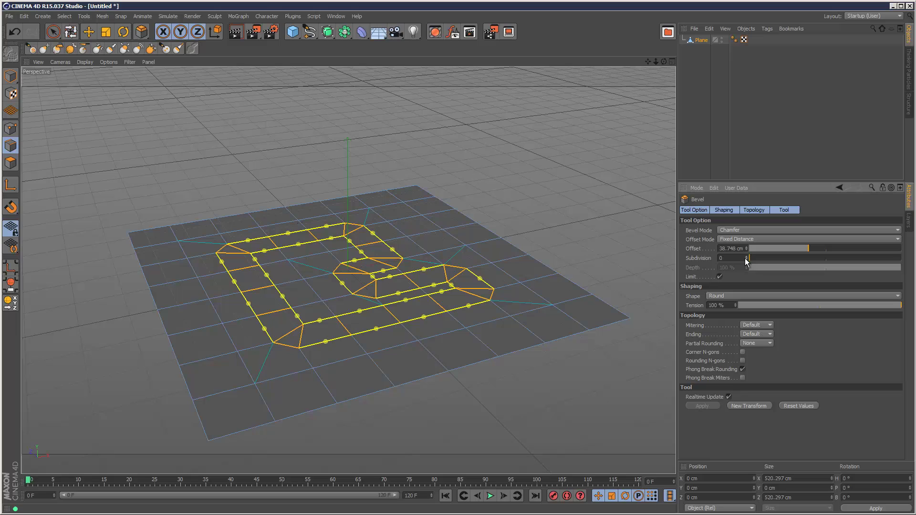
Set the bevel mitering to Uniform, then to Radial, comparing the corners.
drag(648, 61, 453, 271)
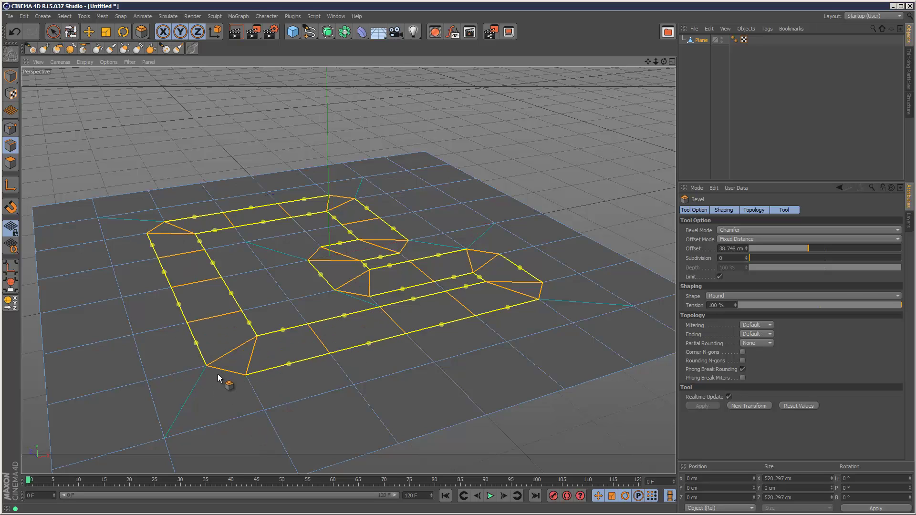
click(759, 326)
click(763, 346)
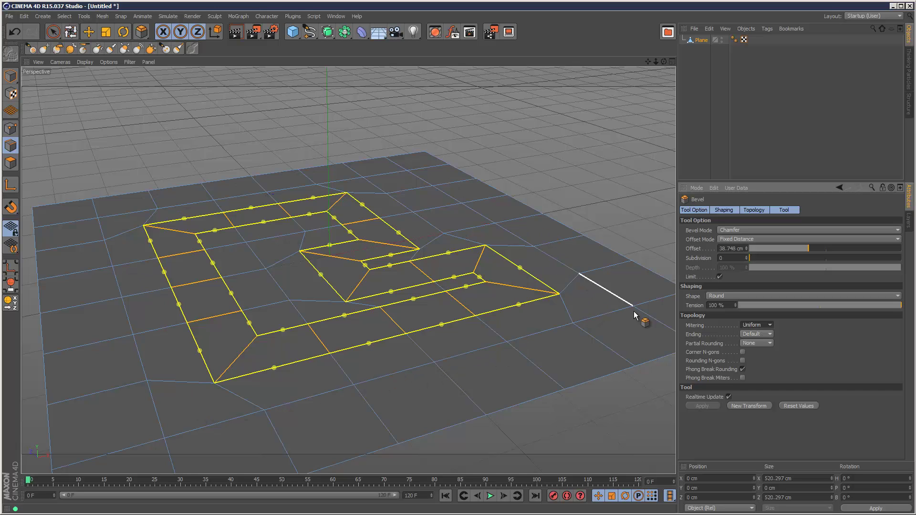
click(759, 325)
click(765, 351)
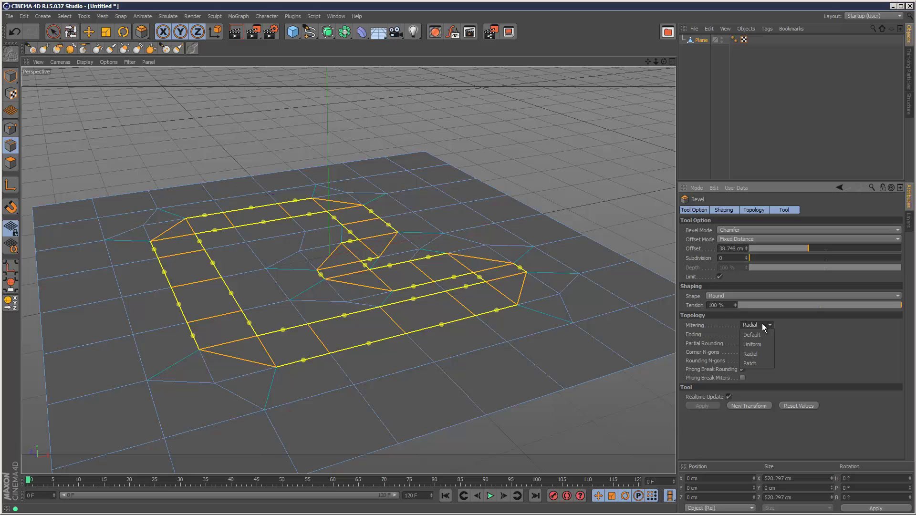
Cycle the bevel mitering through Patch, Radial and Uniform, then set it back to Default.
click(759, 364)
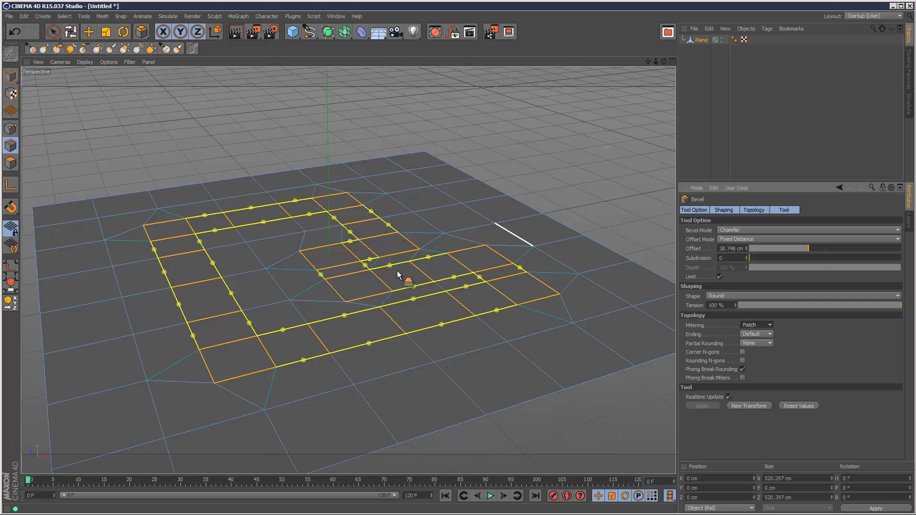
click(759, 324)
click(763, 355)
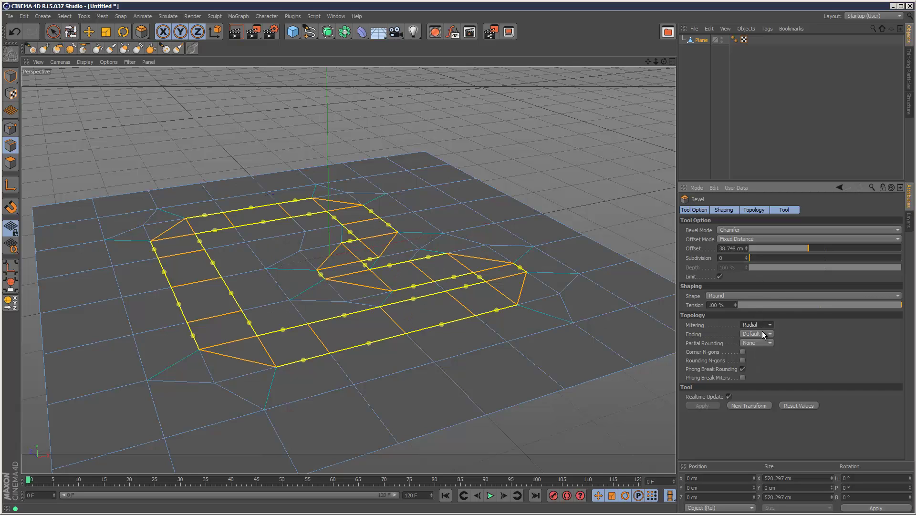
click(766, 344)
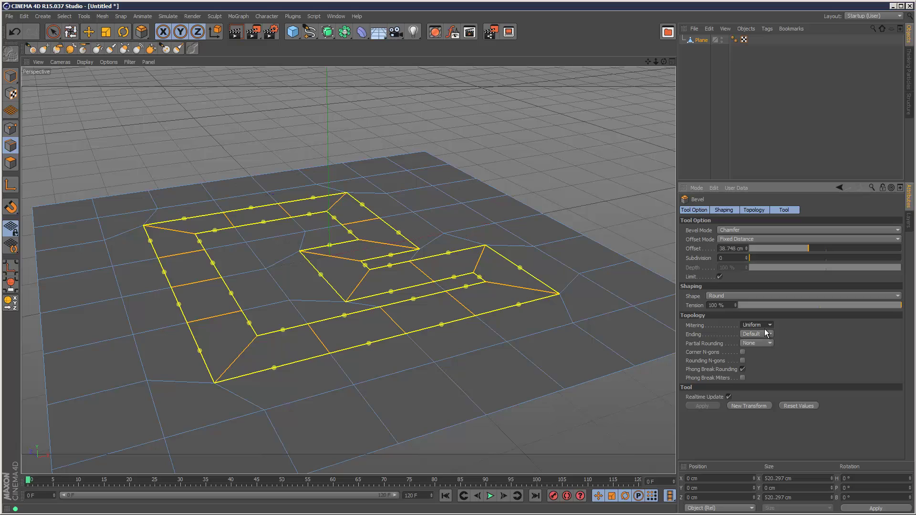
click(766, 327)
click(768, 336)
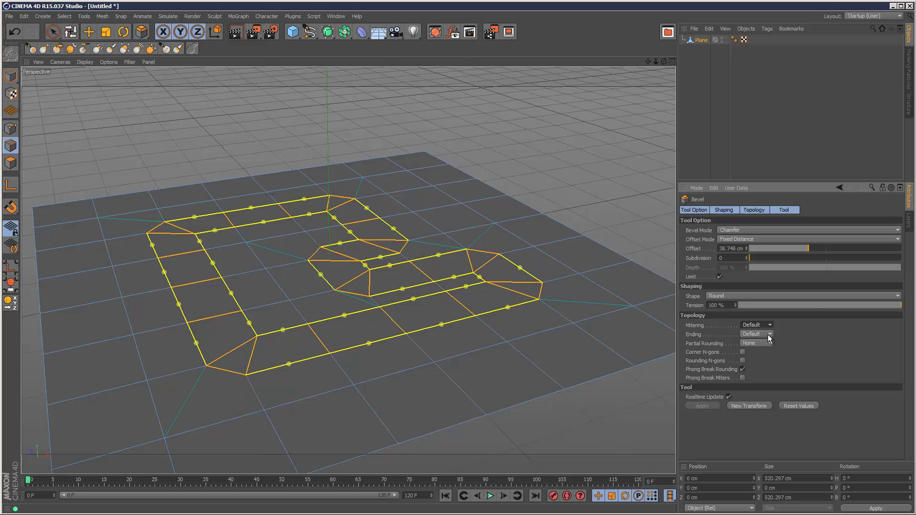
Show the help page for the Bevel tool's Ending setting.
right_click(694, 334)
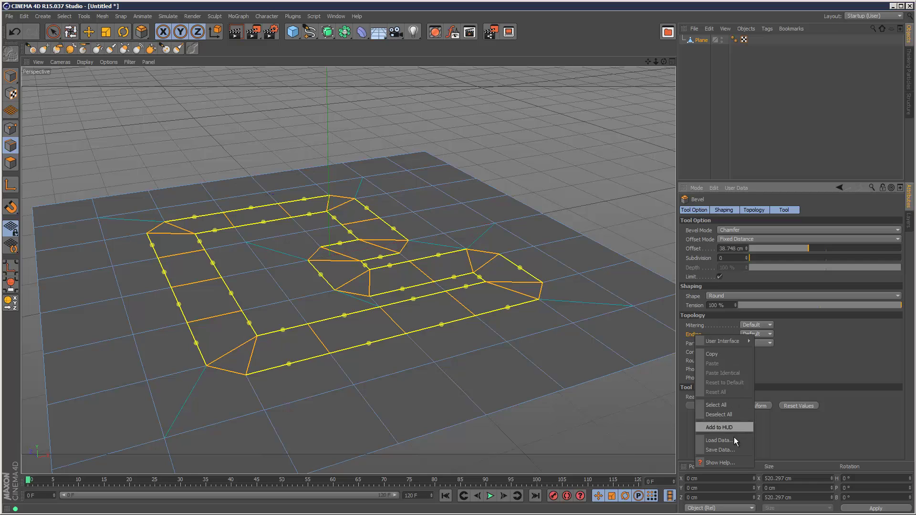
click(731, 462)
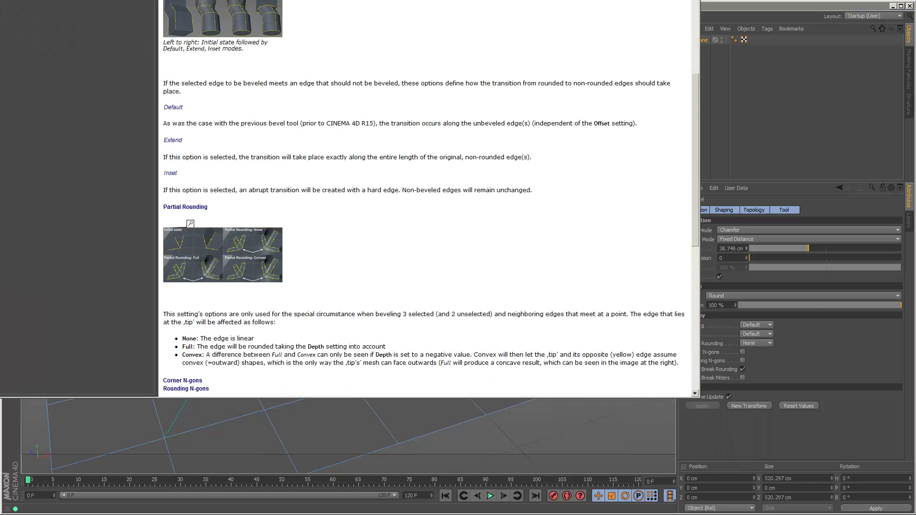